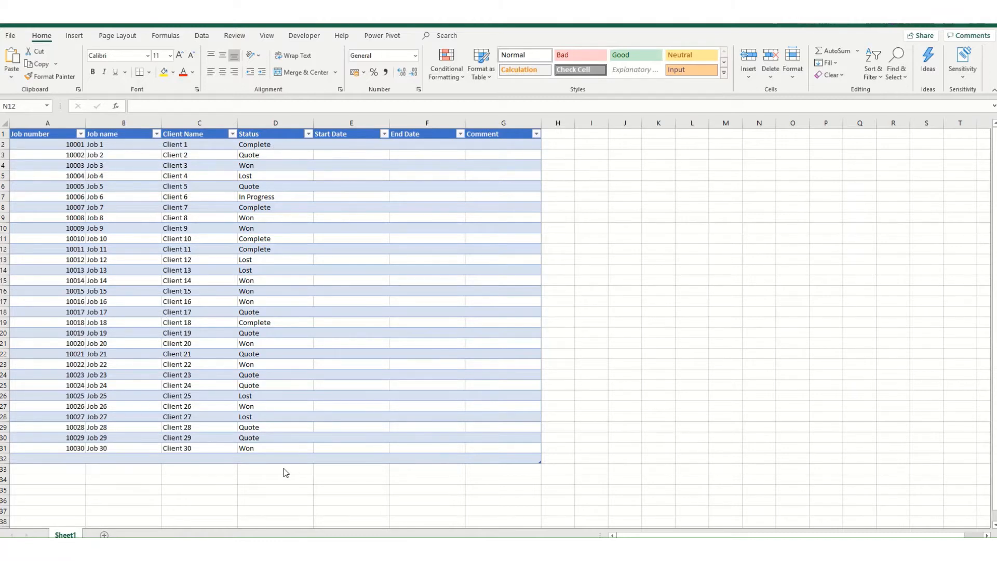
Step: Start a new formula-based conditional formatting rule for the job table's data rows, A2:G32
click(34, 145)
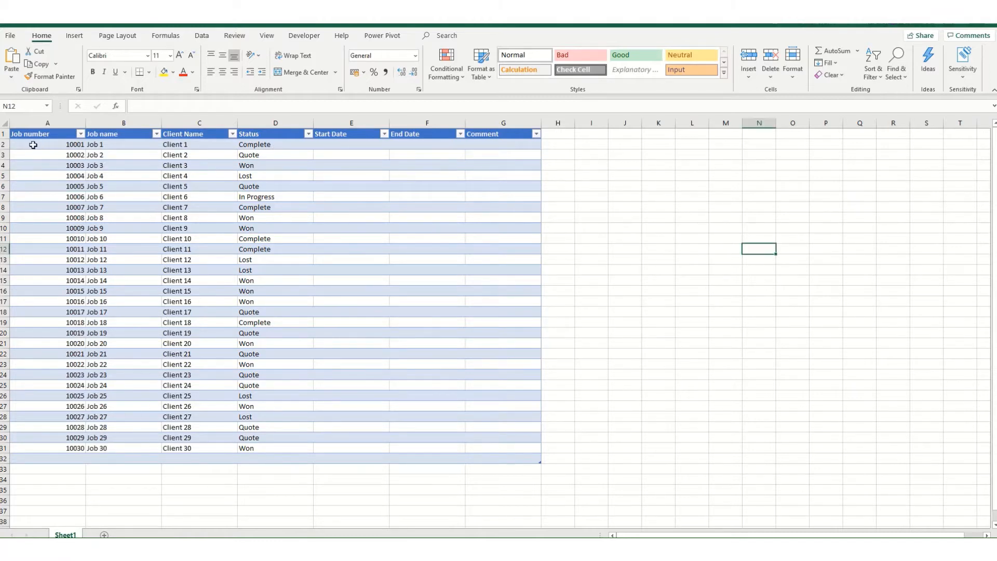
drag(33, 145, 516, 458)
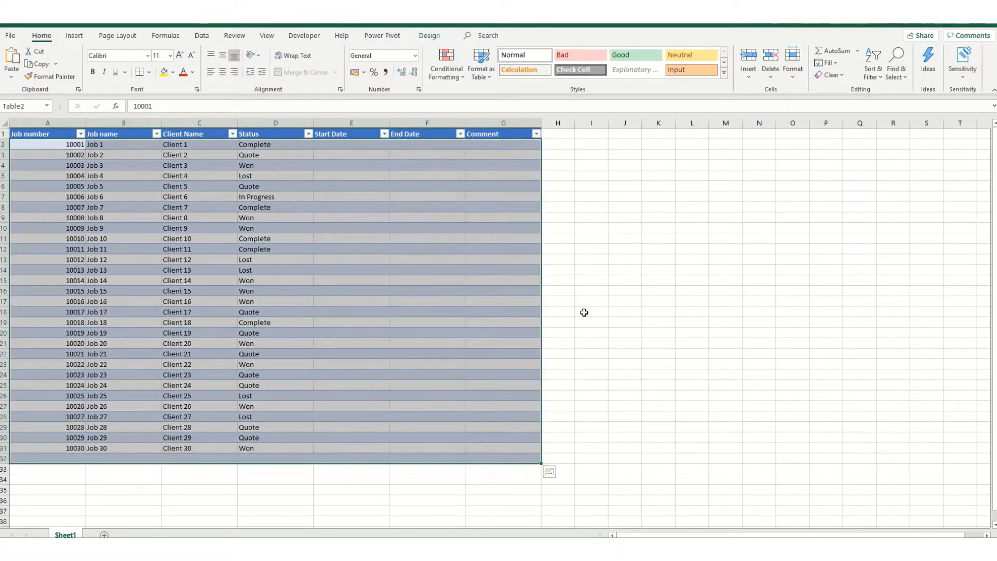
click(448, 77)
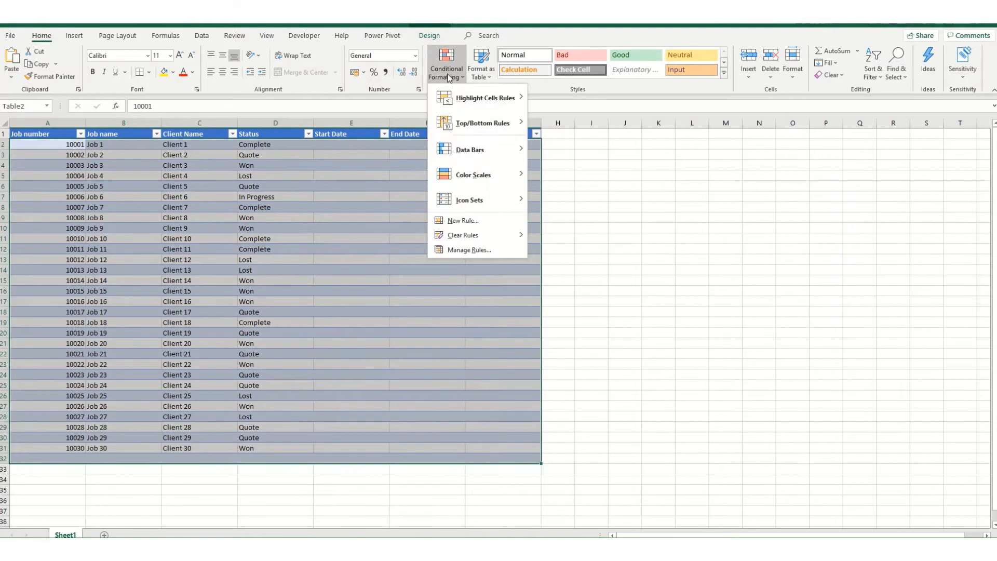
click(464, 224)
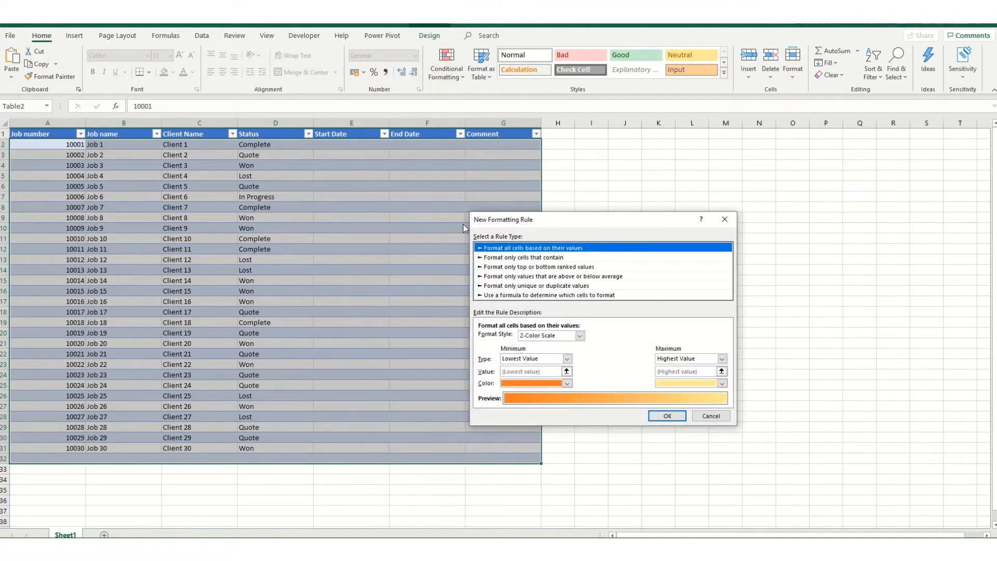
click(500, 295)
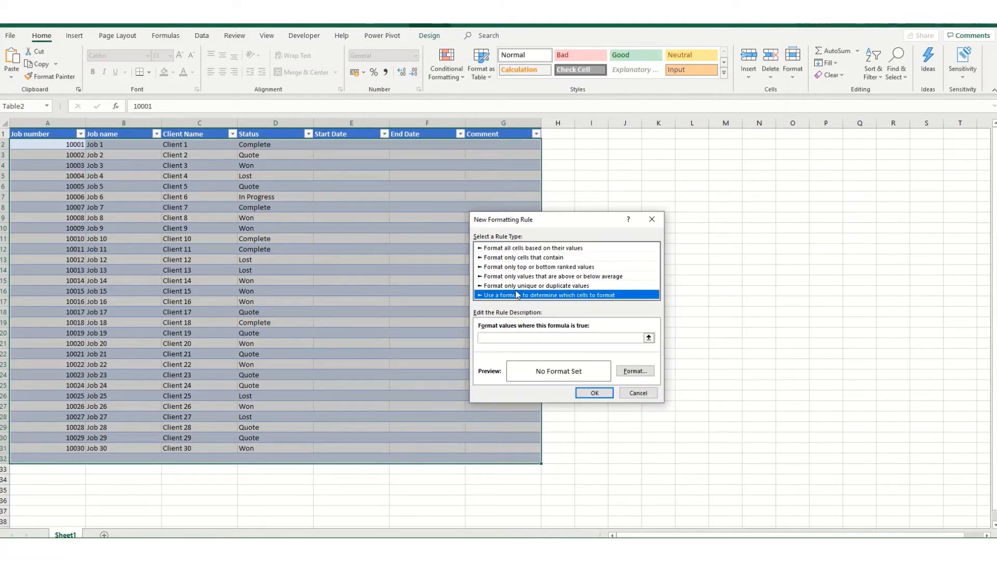
Step: Set the rule's formula to =$D2="Won", keeping only the Status column reference absolute
click(491, 340)
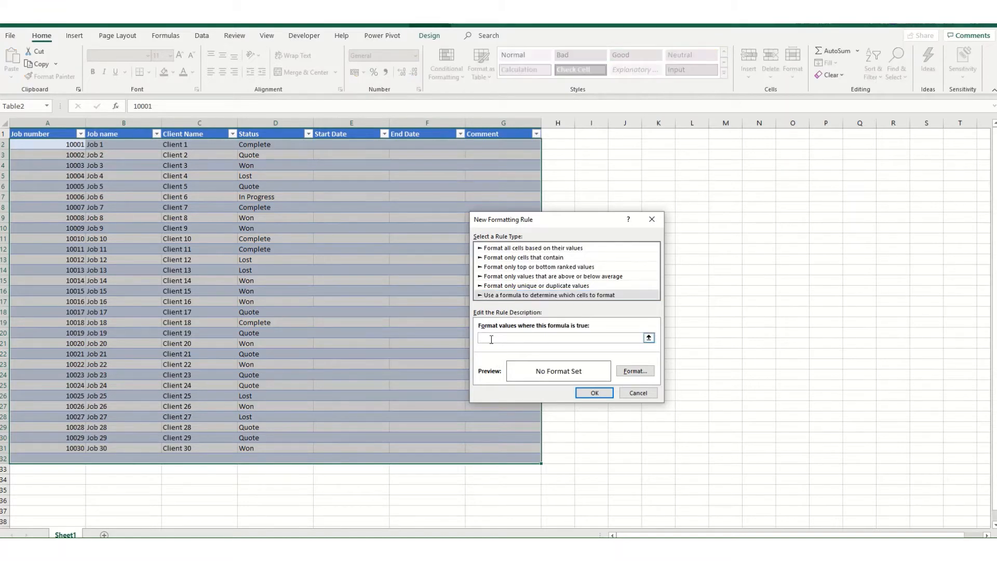
drag(577, 224, 652, 185)
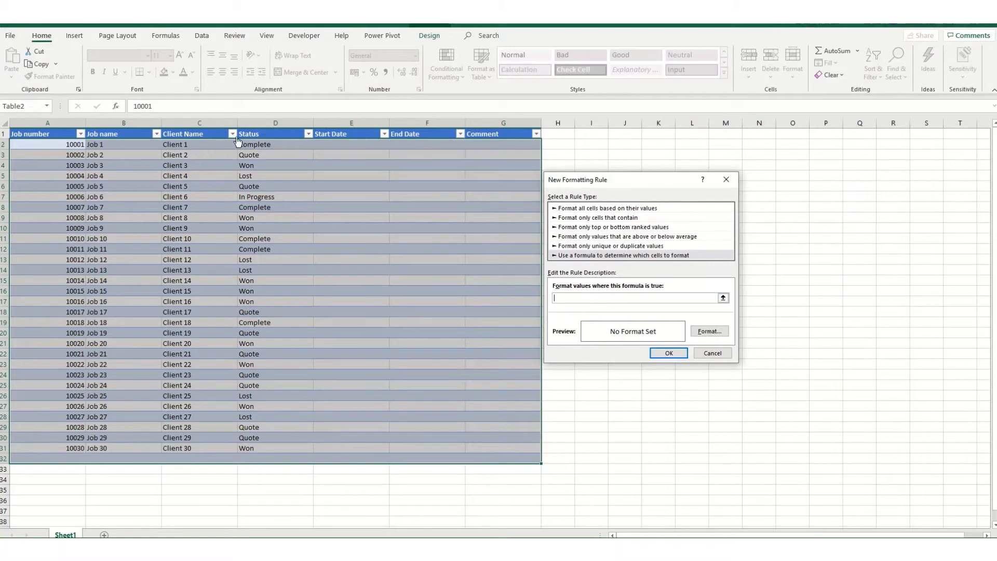
click(253, 144)
click(594, 300)
key(BackSpace)
Step: Give the "Won" rule a standard light green background fill and apply it to the table
click(708, 331)
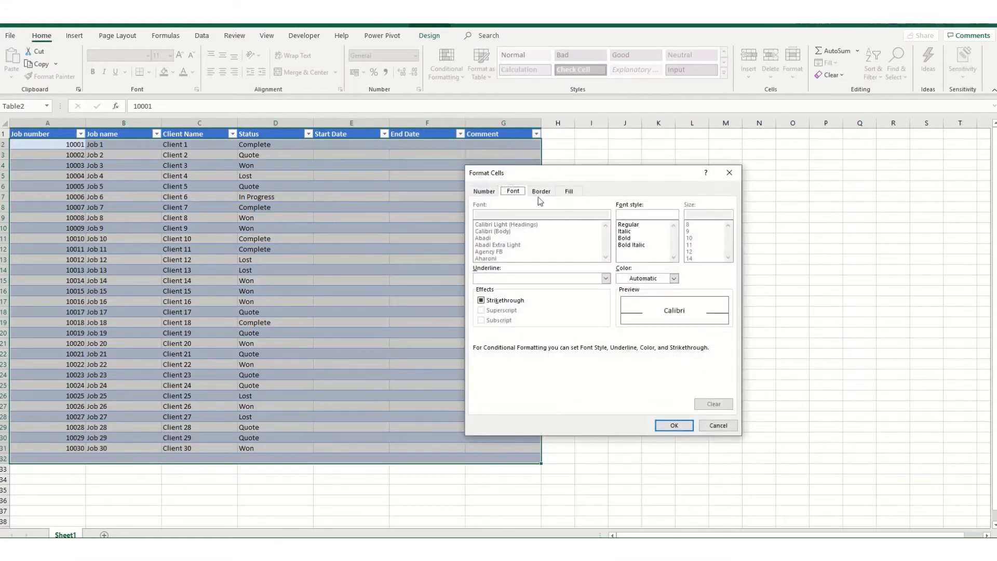
click(568, 192)
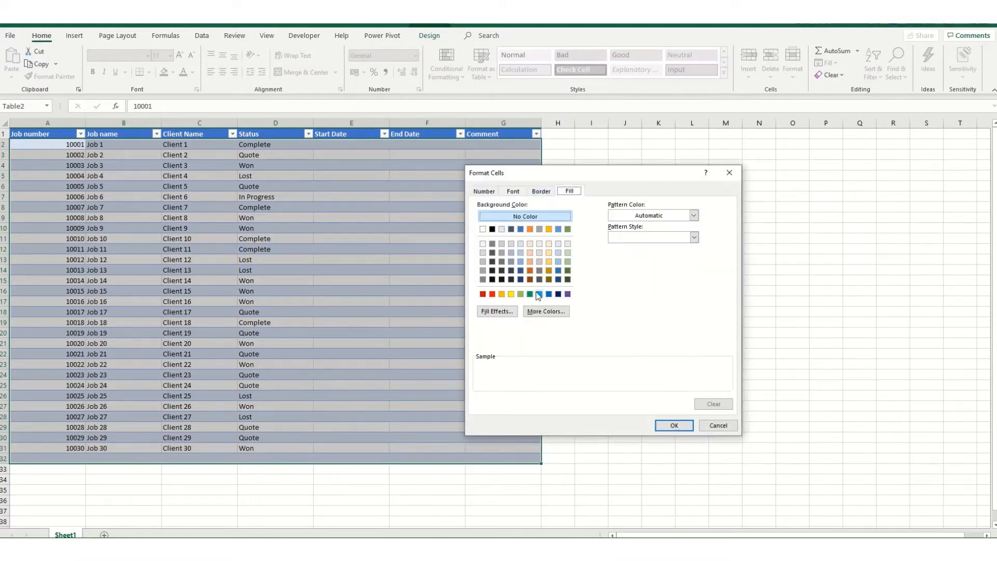
click(520, 294)
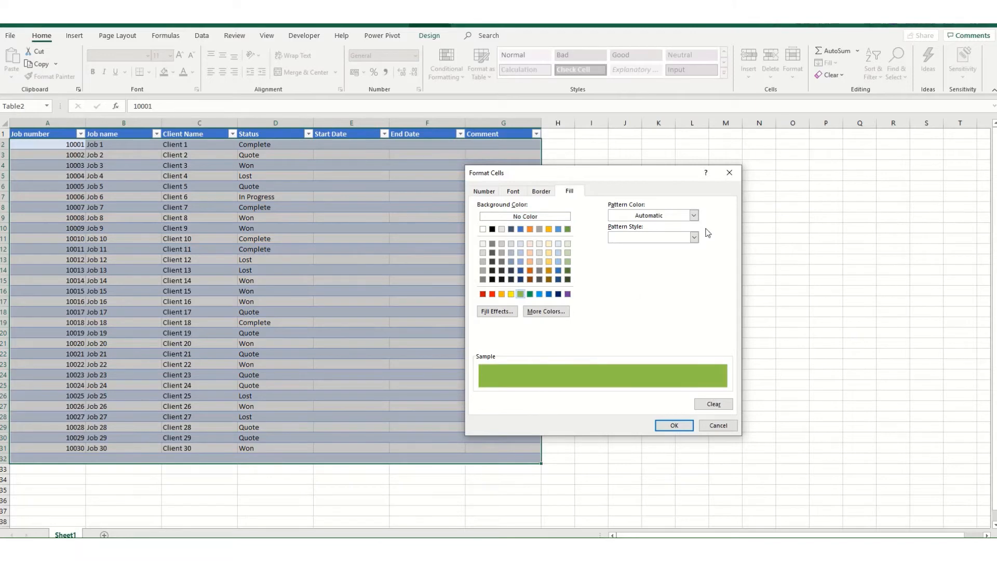
click(674, 426)
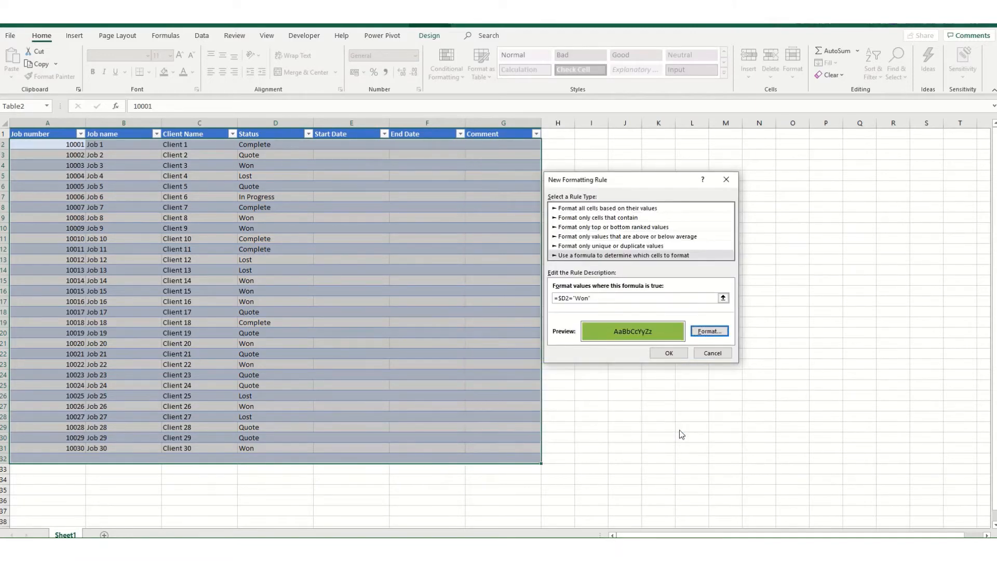
click(670, 354)
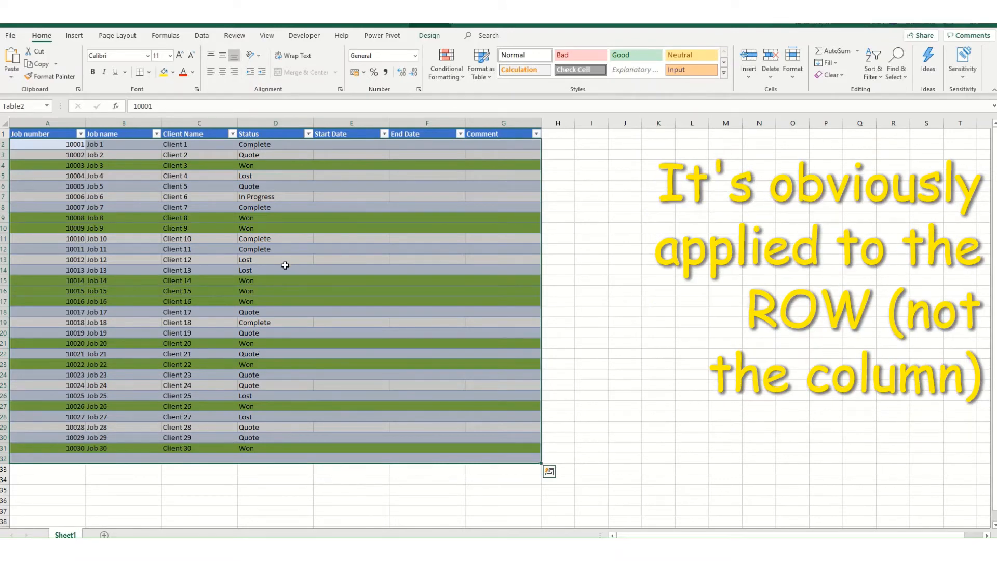
Step: Reselect the table's data rows and add another formula-based rule through the conditional formatting rules manager
click(440, 78)
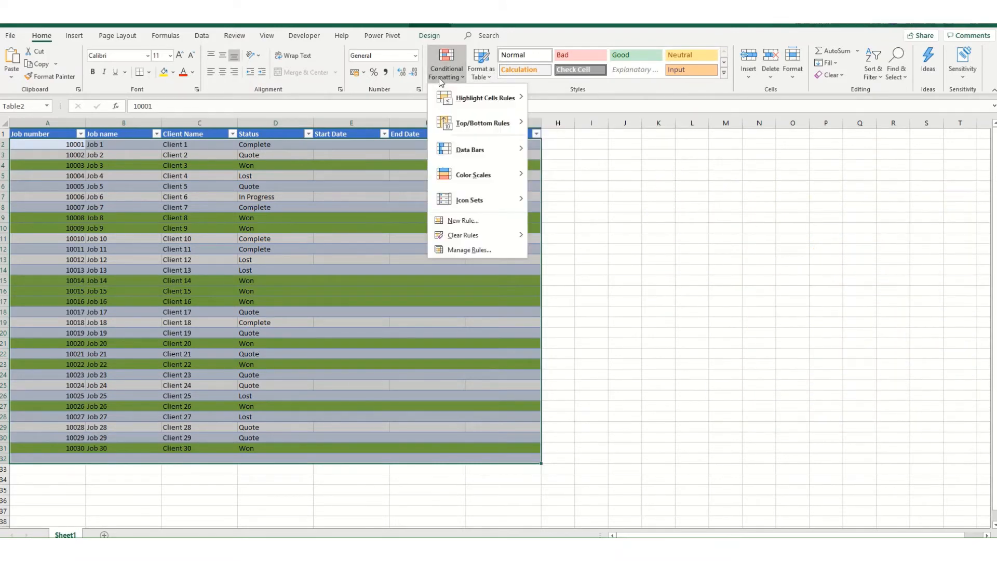
click(487, 250)
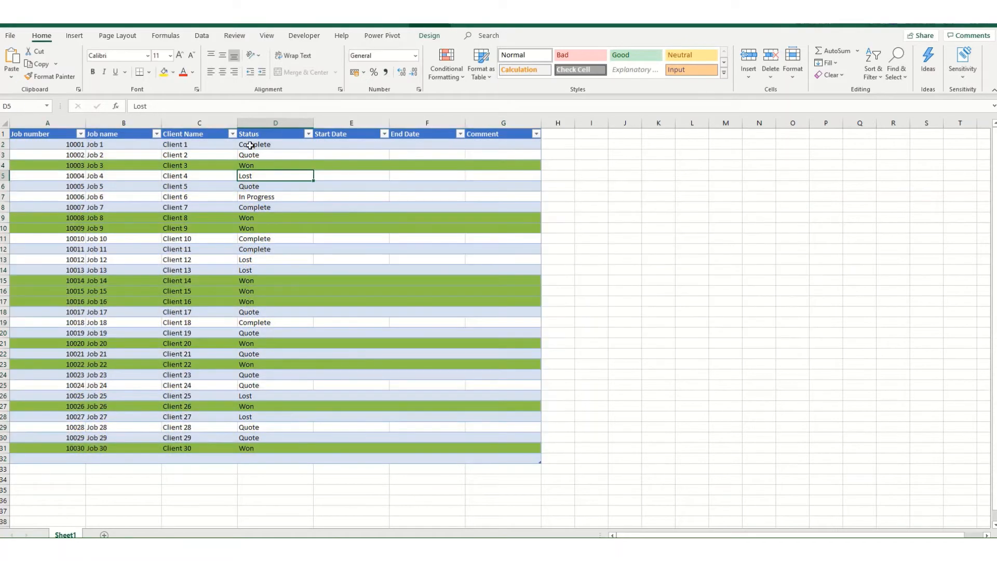
drag(21, 141, 510, 454)
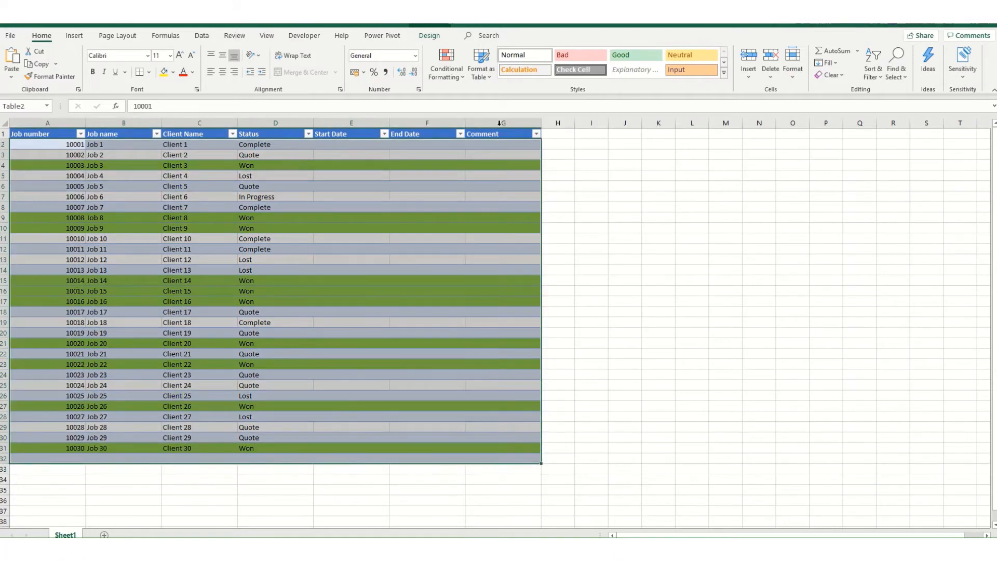
click(448, 77)
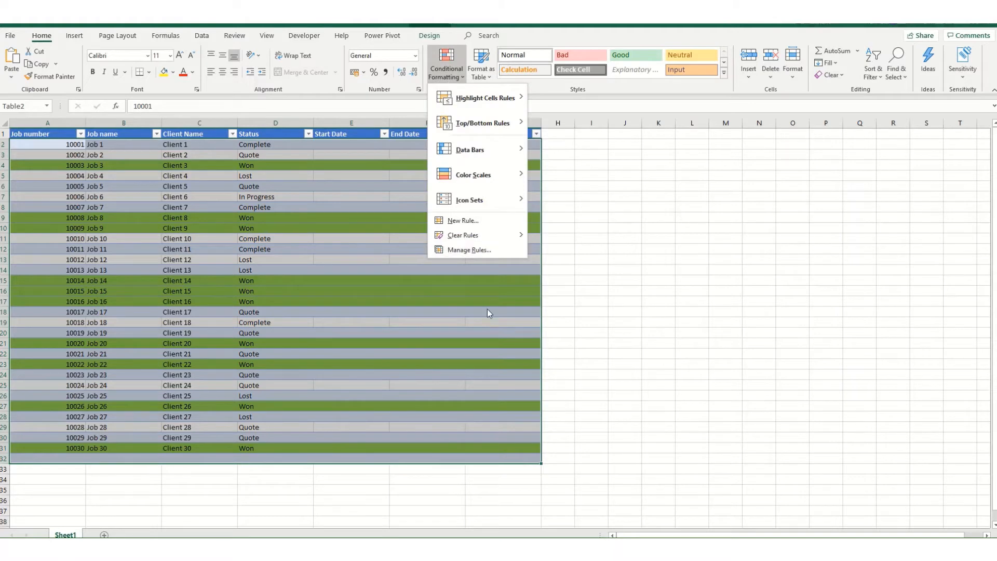
click(450, 249)
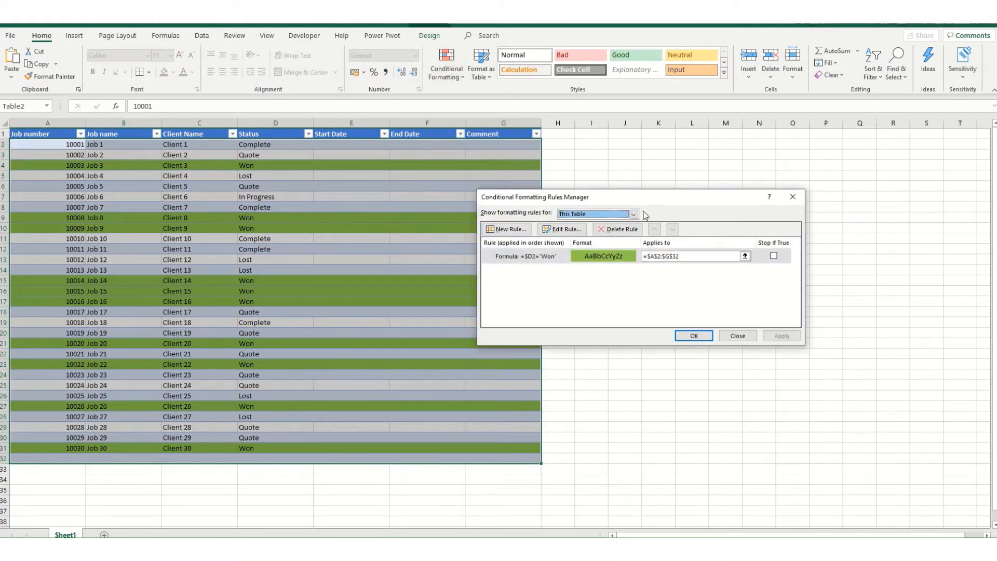
click(512, 230)
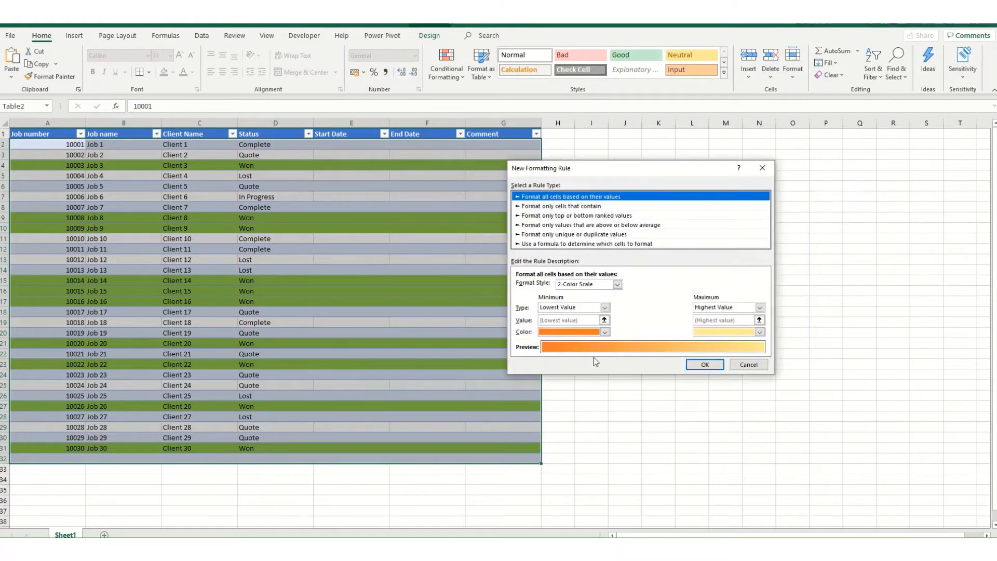
click(578, 244)
Step: Set the new rule's formula to =$D2="Complete", with only the column reference absolute
click(538, 286)
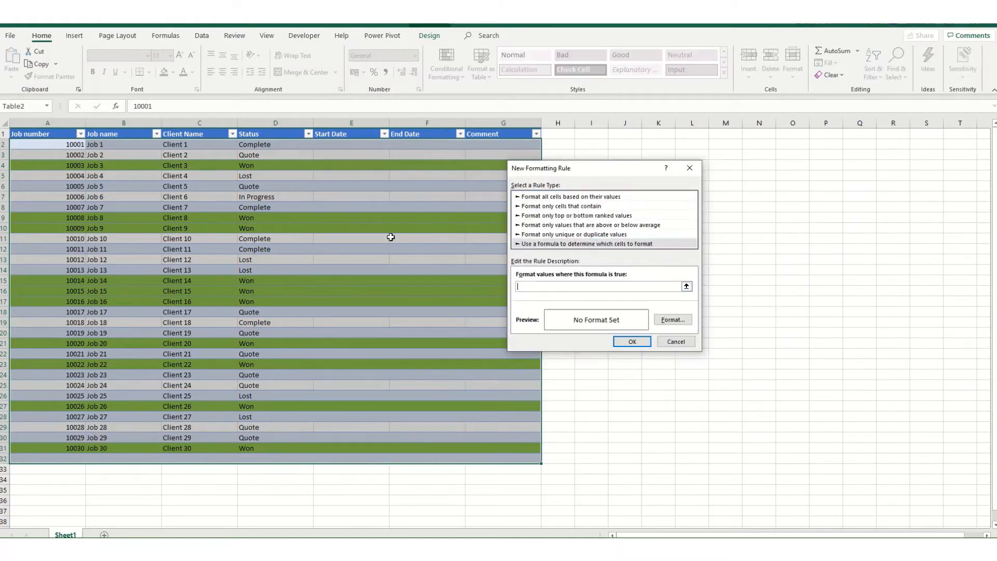
click(536, 285)
text(=)
click(255, 145)
key(F4)
key(F4)
key(F4)
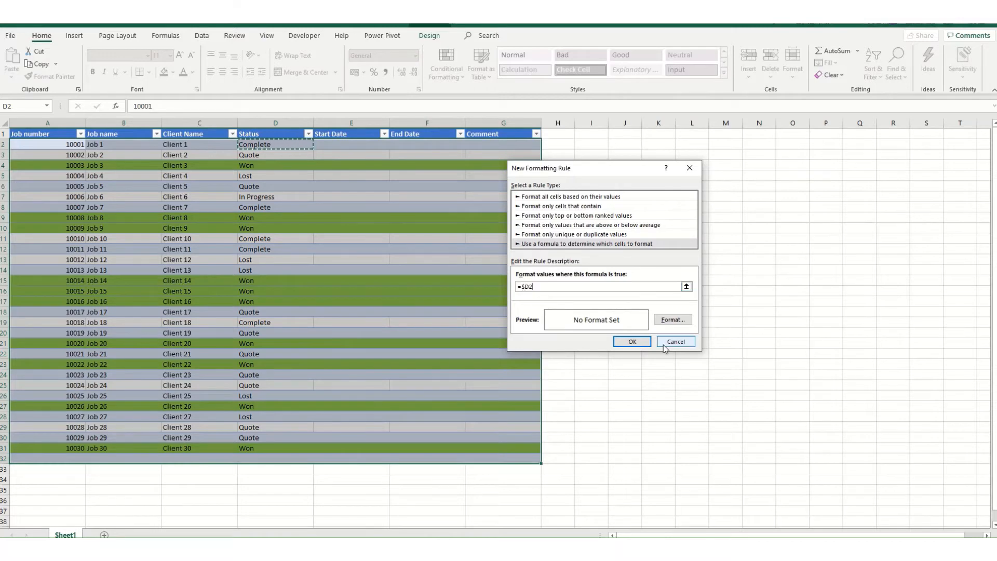
text(=")
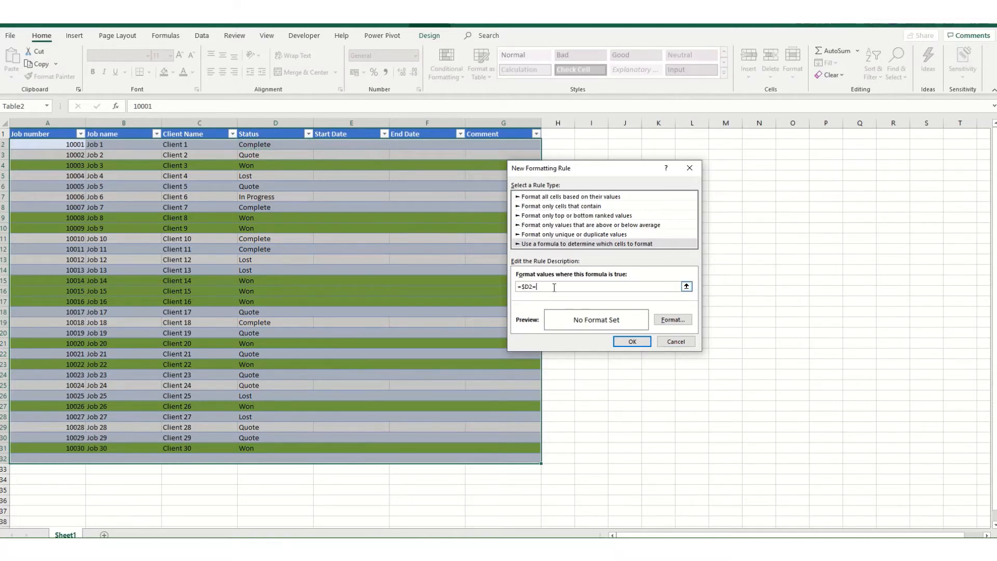
text(Complete")
click(536, 287)
text(")
Step: Set the "Complete" rule's fill pattern style to 50% Gray
click(677, 320)
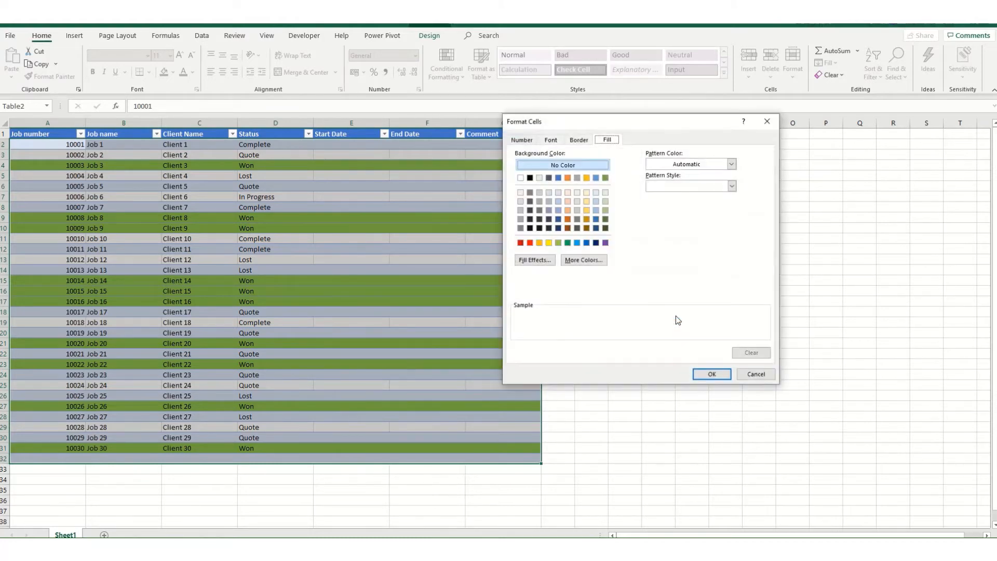
click(732, 167)
click(732, 167)
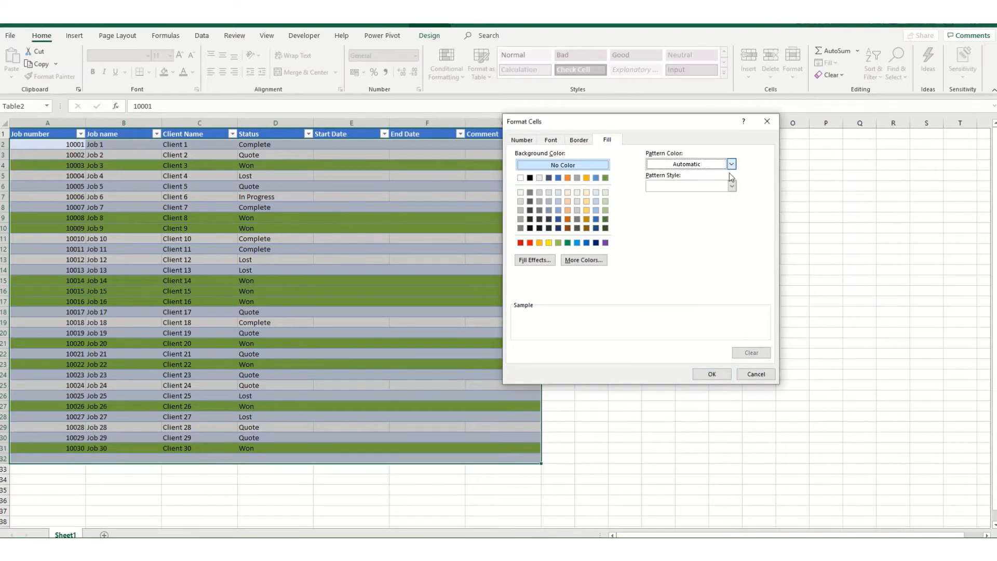
click(732, 186)
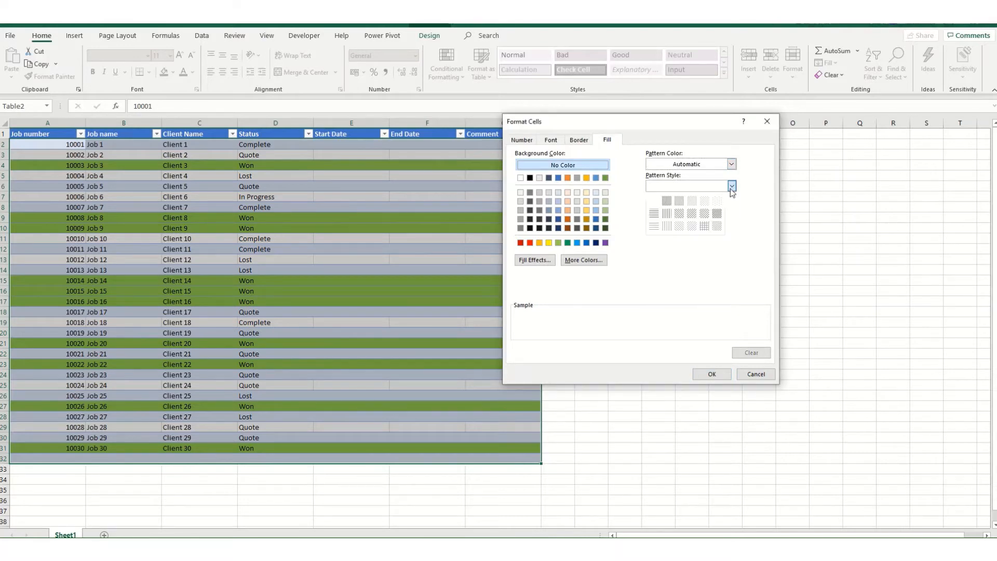
click(681, 202)
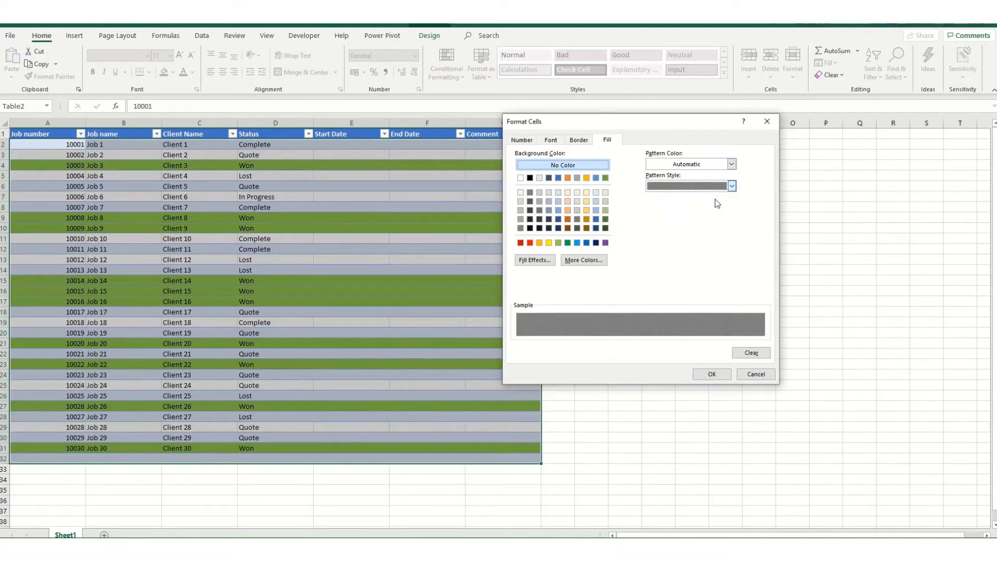
Step: Change the fill's pattern color to the standard dark green and accept the "Complete" rule
click(733, 186)
click(733, 165)
click(732, 165)
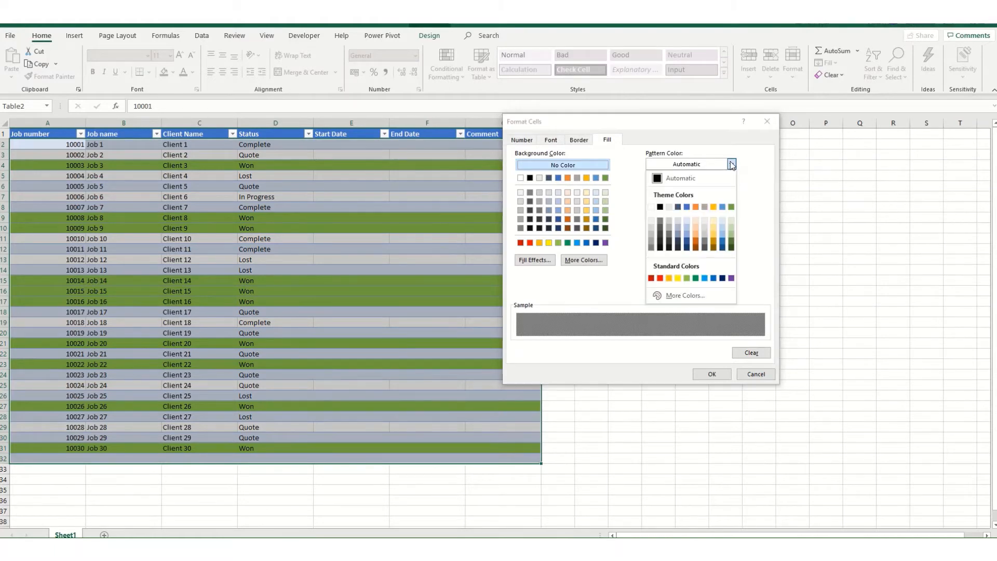
click(687, 278)
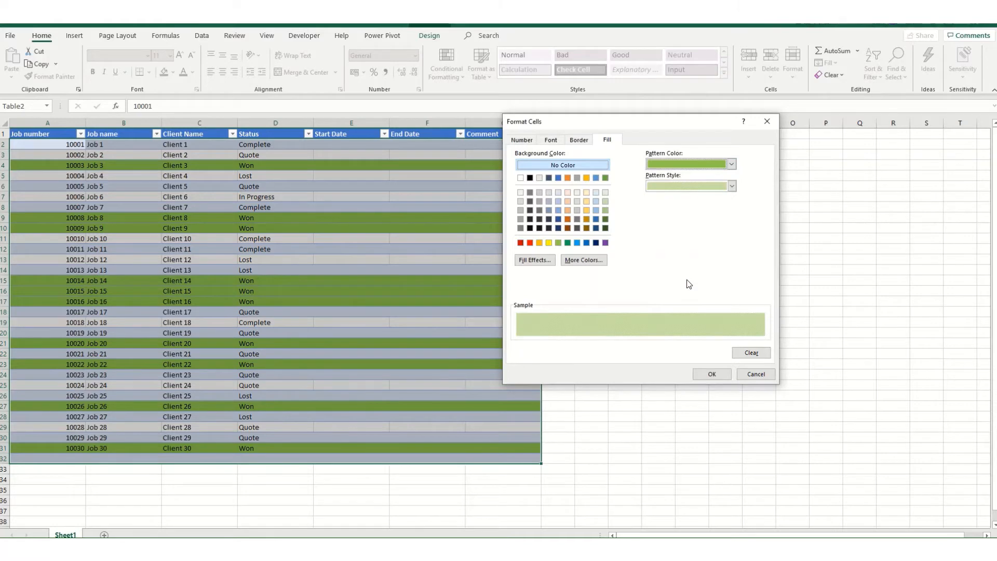
click(732, 164)
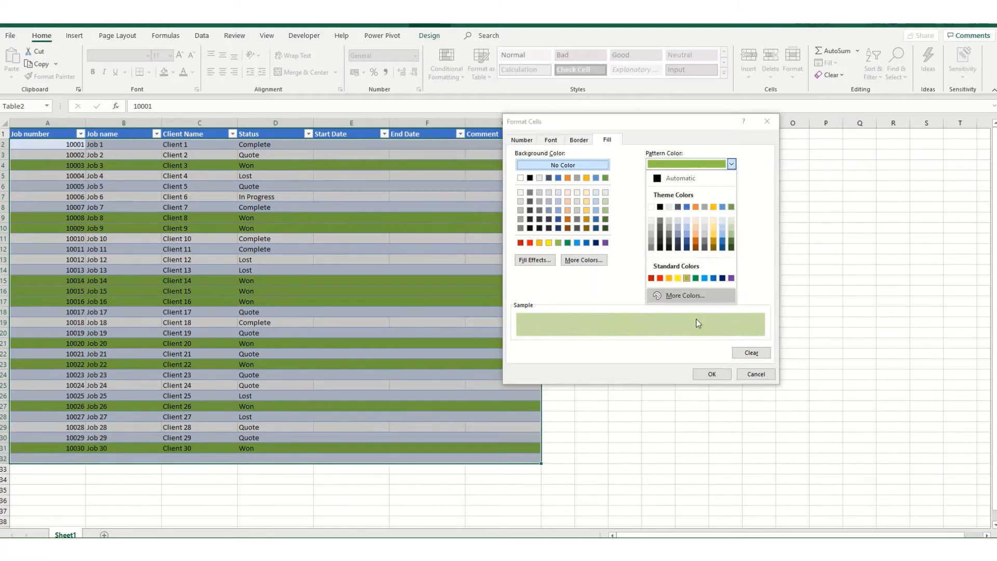
click(702, 278)
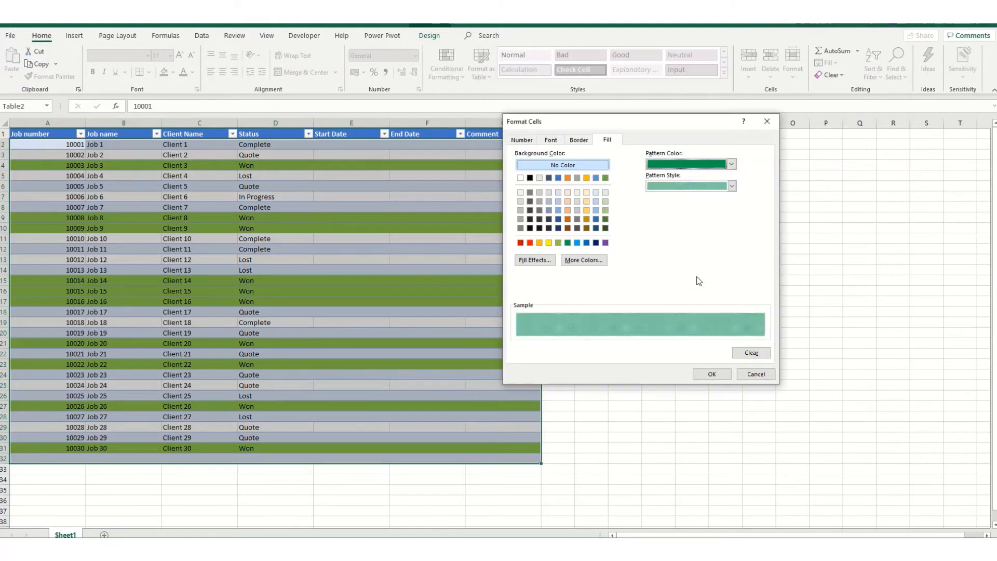
click(711, 374)
click(631, 341)
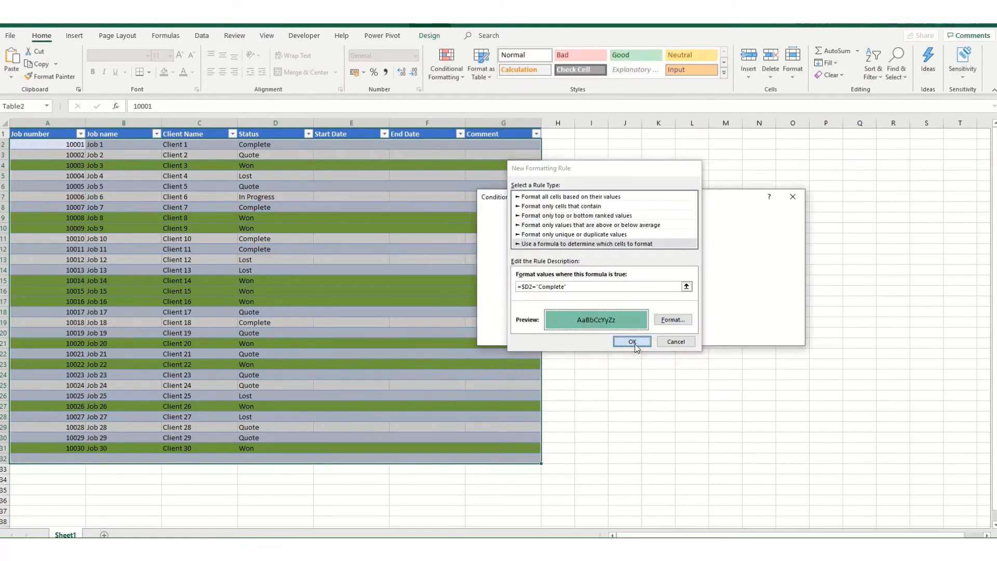
Step: Add another formula-based rule with the formula =$D2="Lost", with only the column reference absolute
click(506, 230)
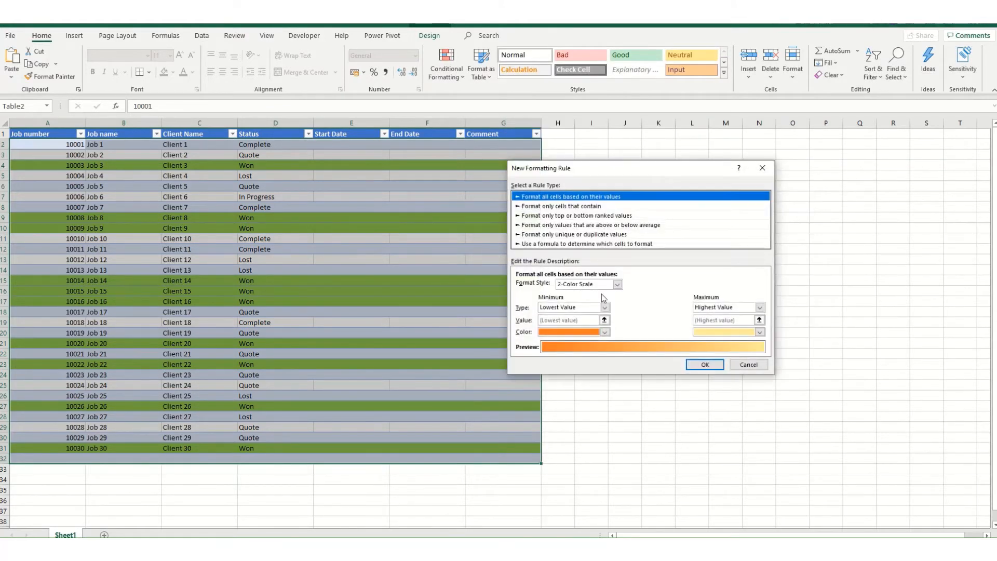
click(567, 244)
click(544, 287)
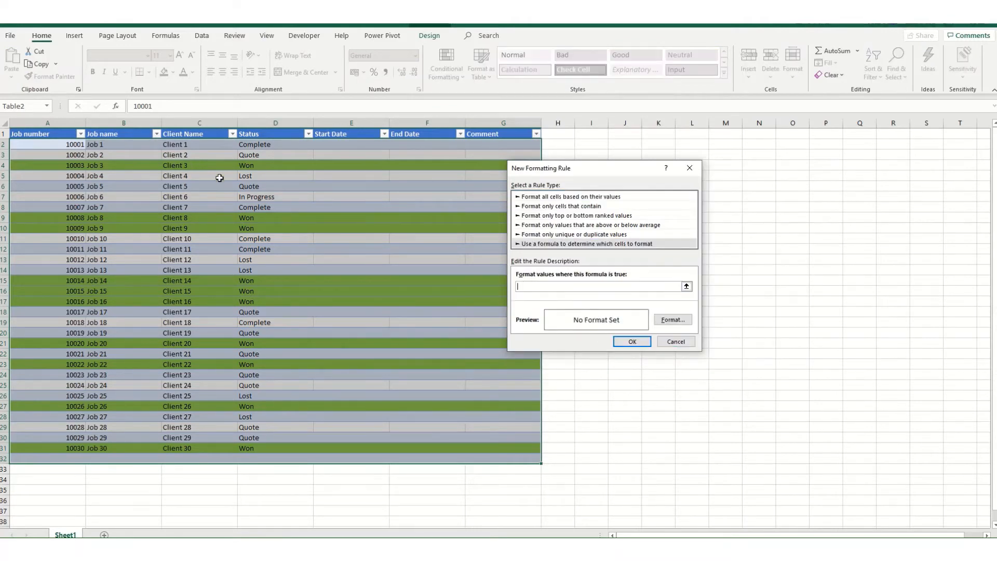
click(259, 145)
key(F4)
key(F4)
text(=)
Step: Give the "Lost" rule the standard red background fill and accept the rule
click(671, 319)
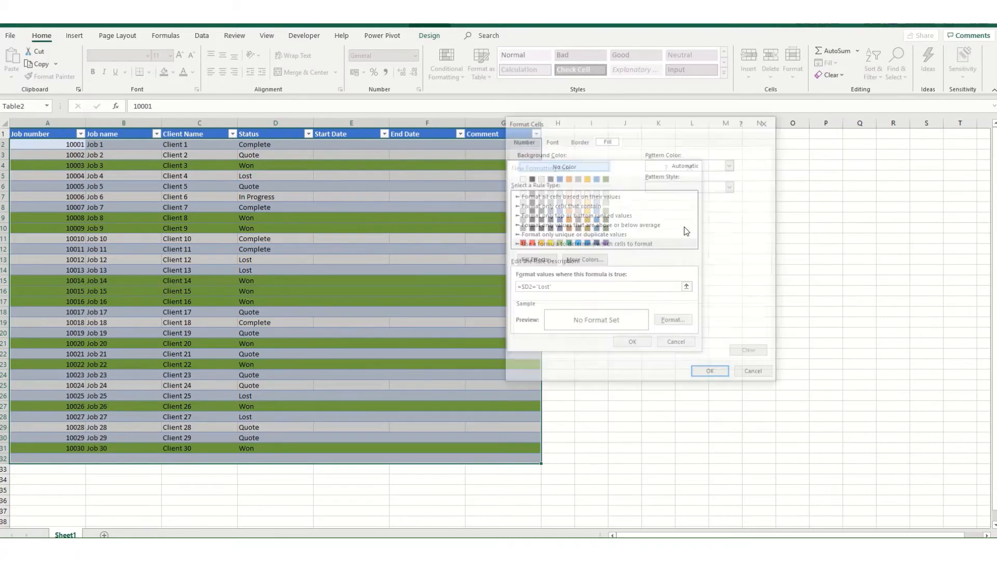
click(529, 244)
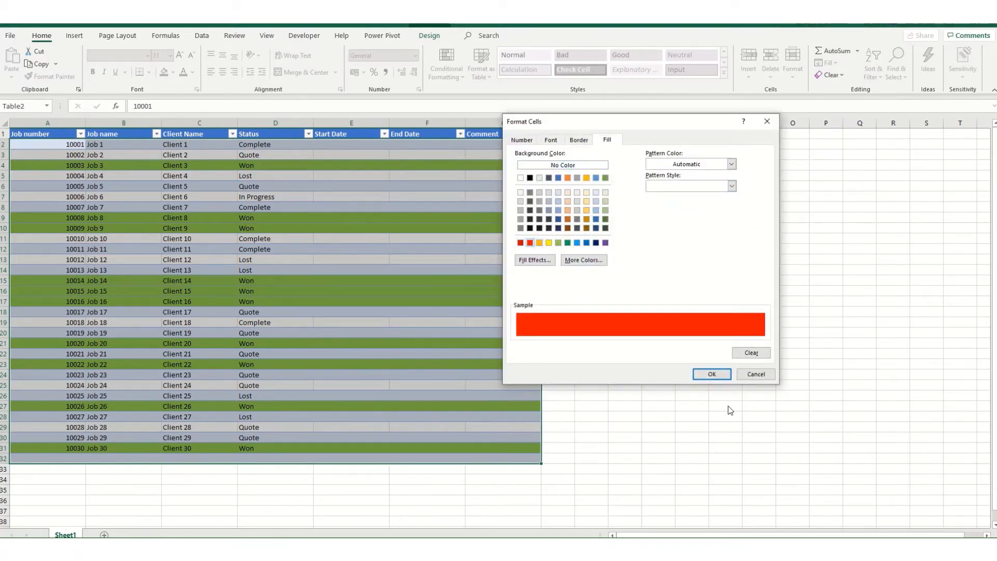
click(711, 374)
click(620, 343)
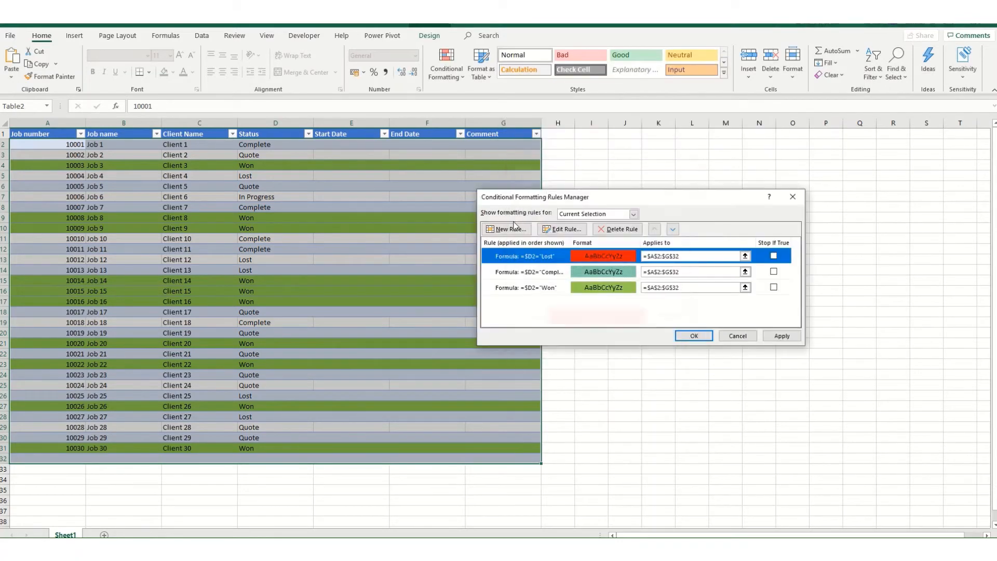
Step: Add another formula-based rule with the formula =$D2="Quote", with only the column reference absolute
click(494, 231)
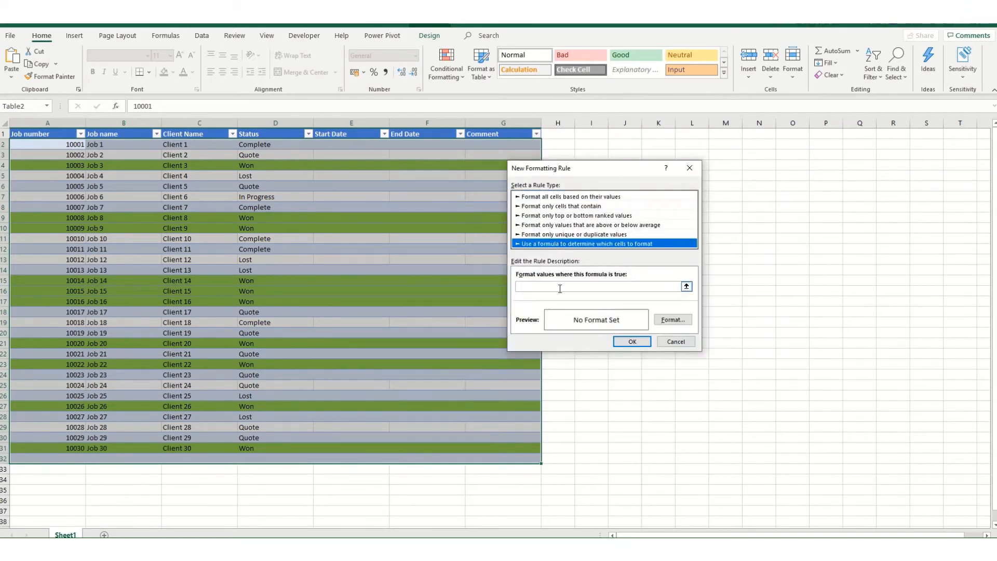
click(560, 287)
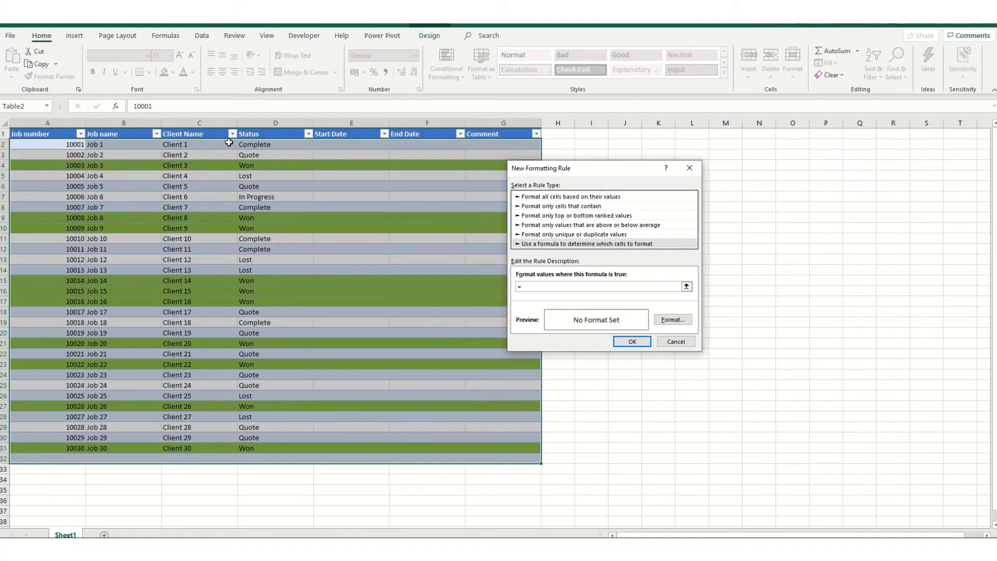
click(264, 142)
key(F4)
key(F4)
text(="Quote")
Step: Give the "Quote" rule the standard yellow background fill, accept it, and apply the rules to the table
click(670, 320)
click(548, 243)
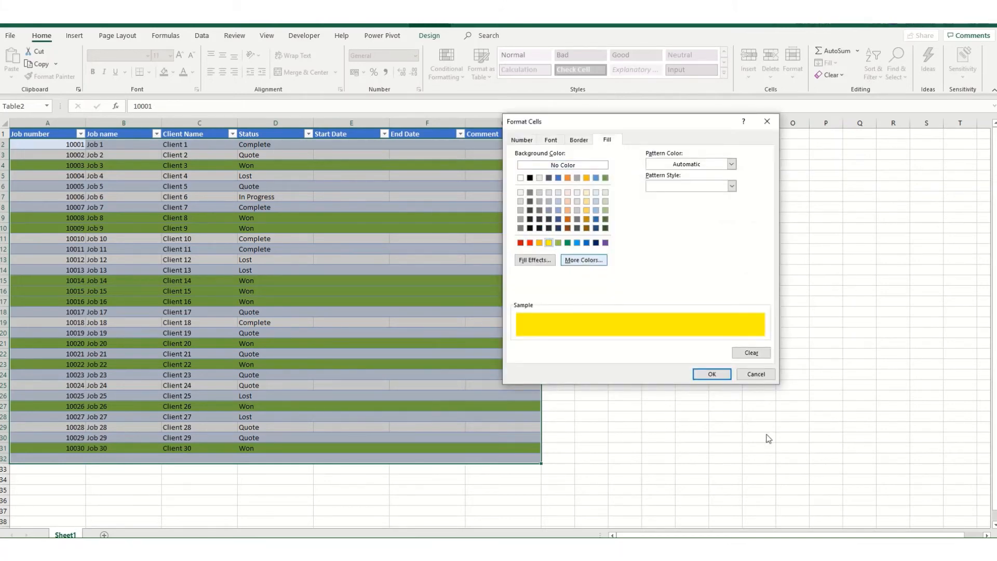
click(712, 374)
click(634, 341)
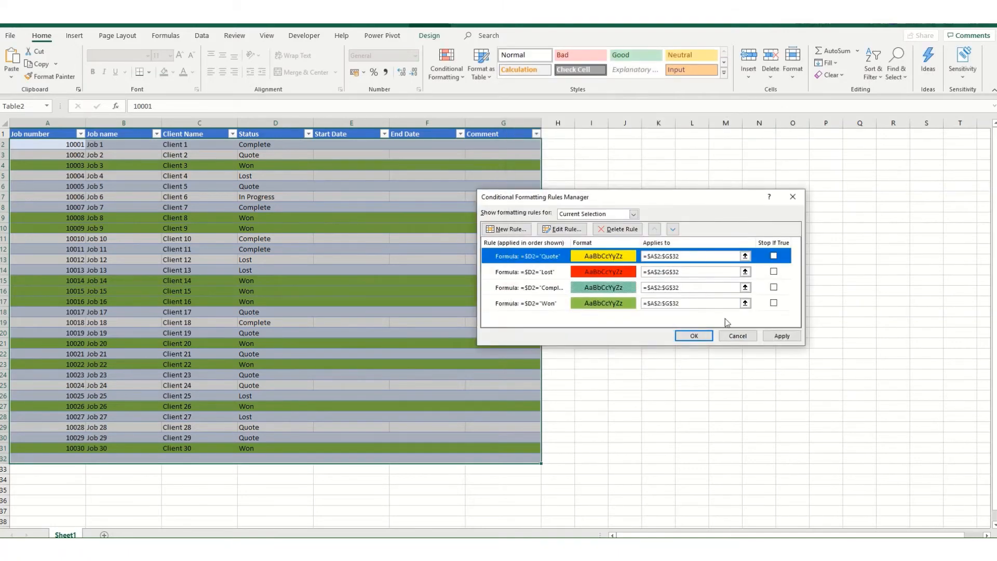
click(794, 336)
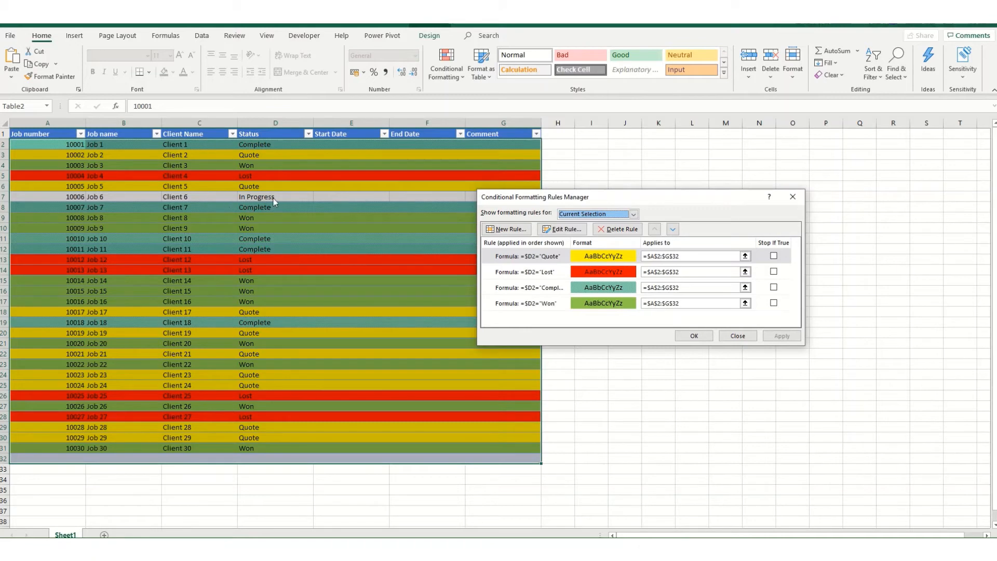
Step: Add another formula-based rule with the formula =$D2="In Progress", with only the column reference absolute
click(503, 229)
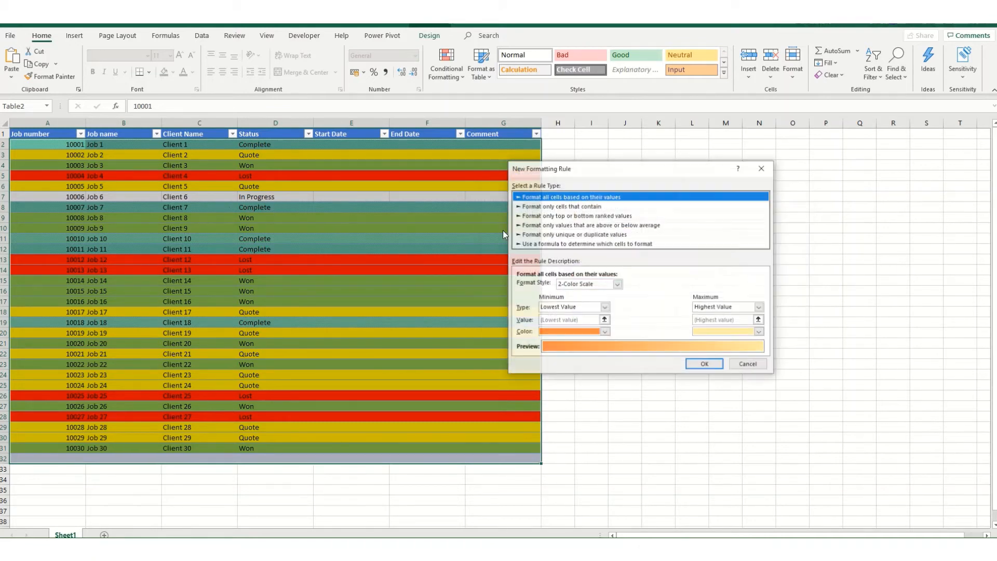
click(590, 244)
click(529, 286)
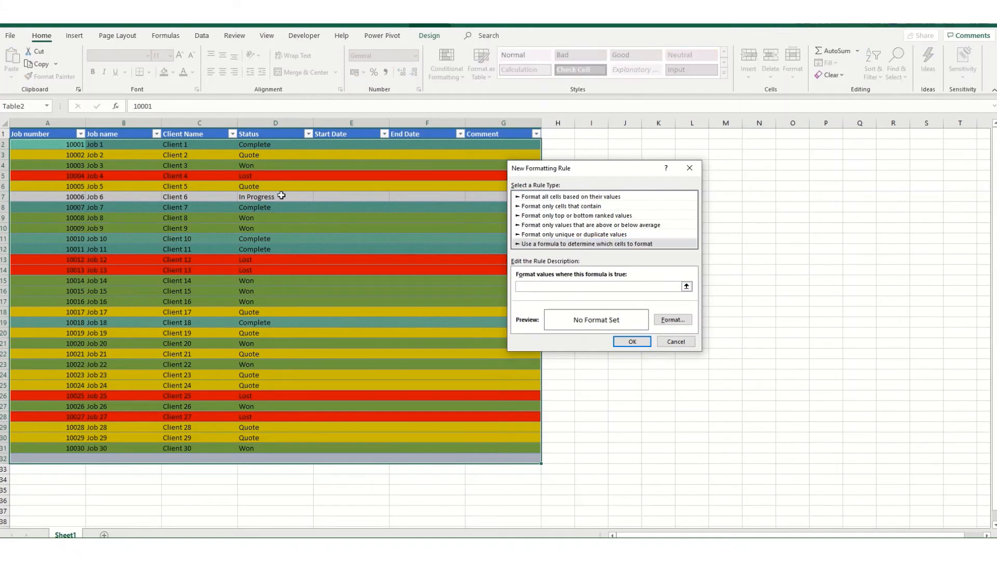
click(253, 144)
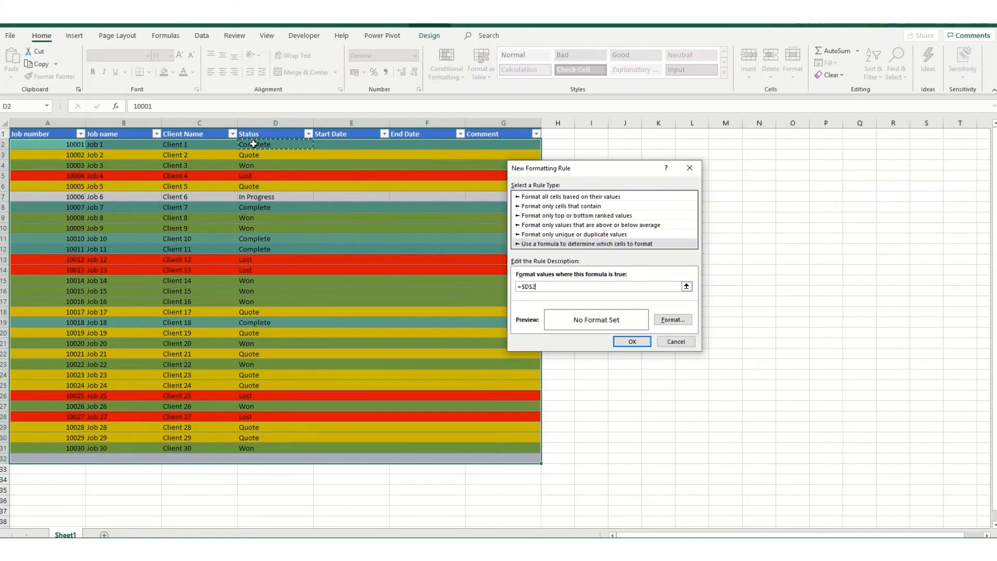
click(533, 287)
key(BackSpace)
text(=)
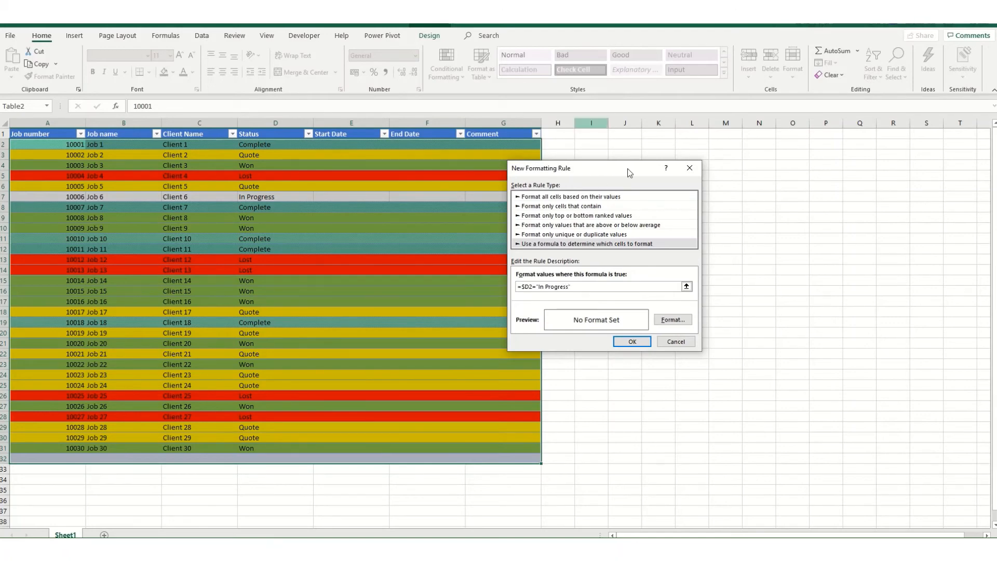
Step: Give the "In Progress" rule the standard light blue background fill, then accept it and the complete rule set
click(670, 318)
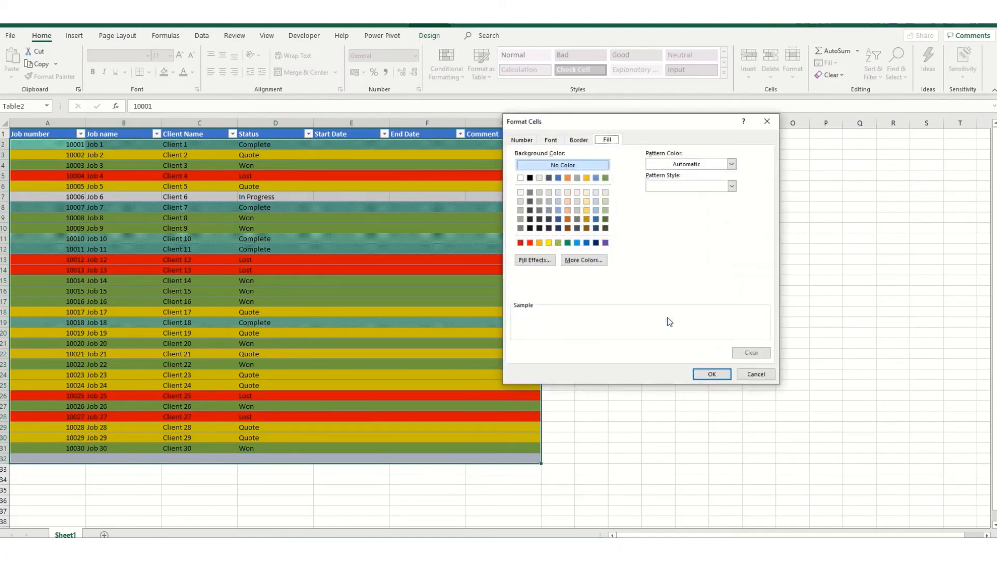
click(577, 243)
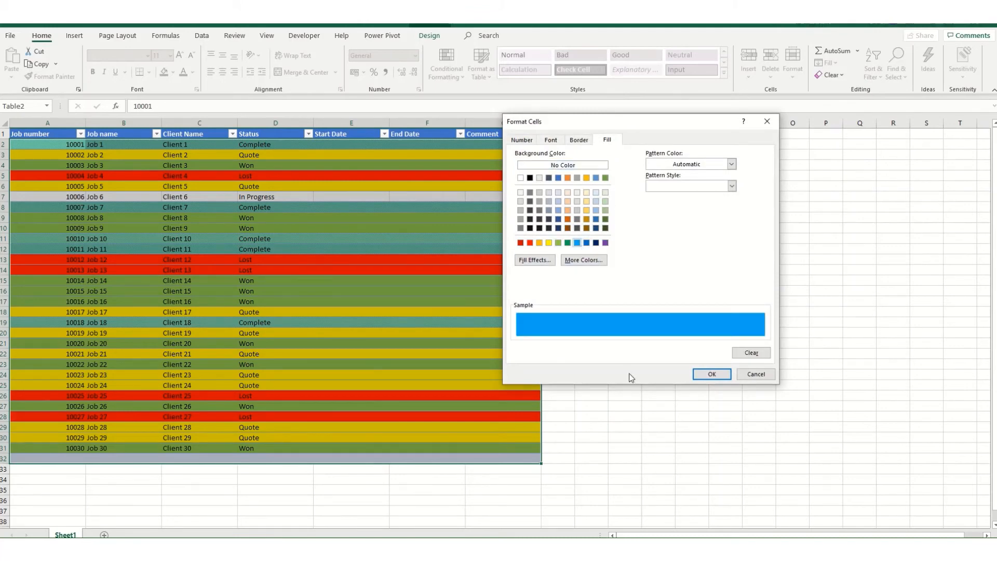
click(716, 379)
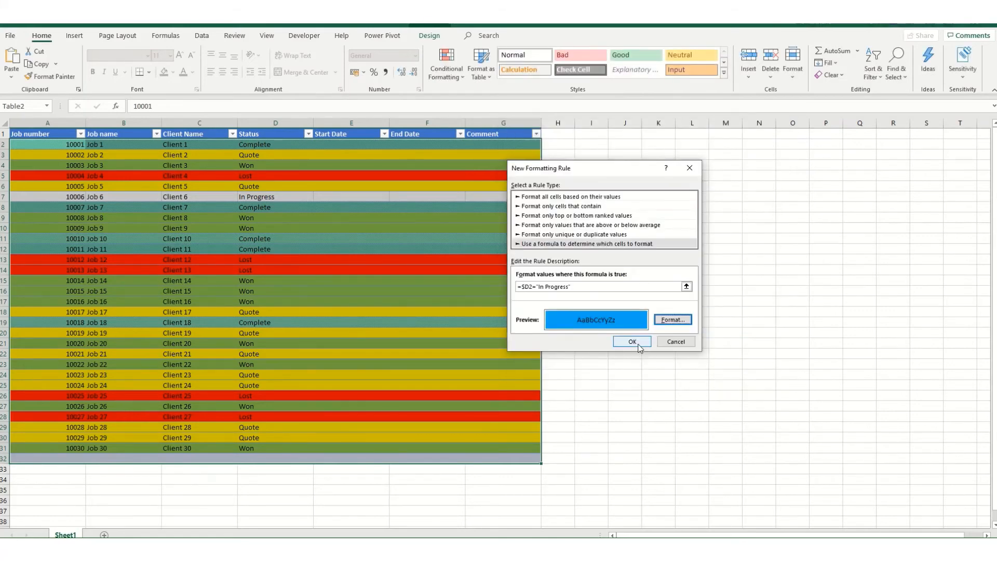
click(638, 345)
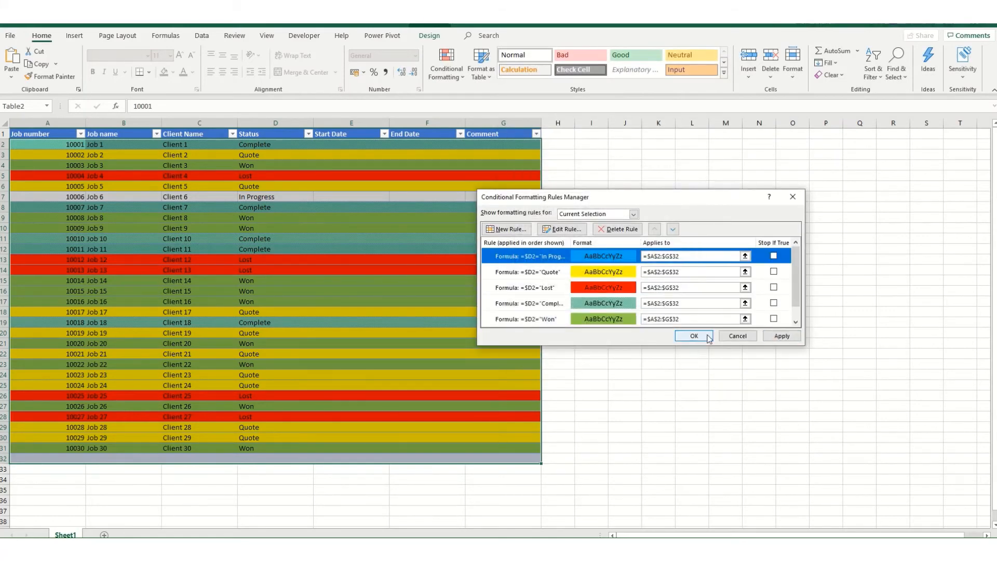
click(694, 336)
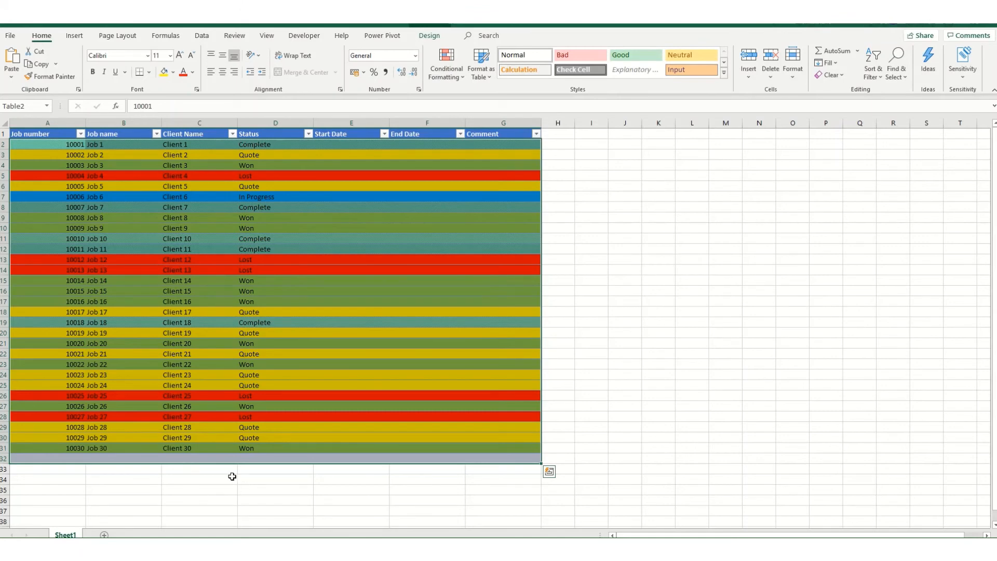
Step: Test the row coloring by changing the Status of Job 2 to Won and of Job 3 to In Progress
click(246, 196)
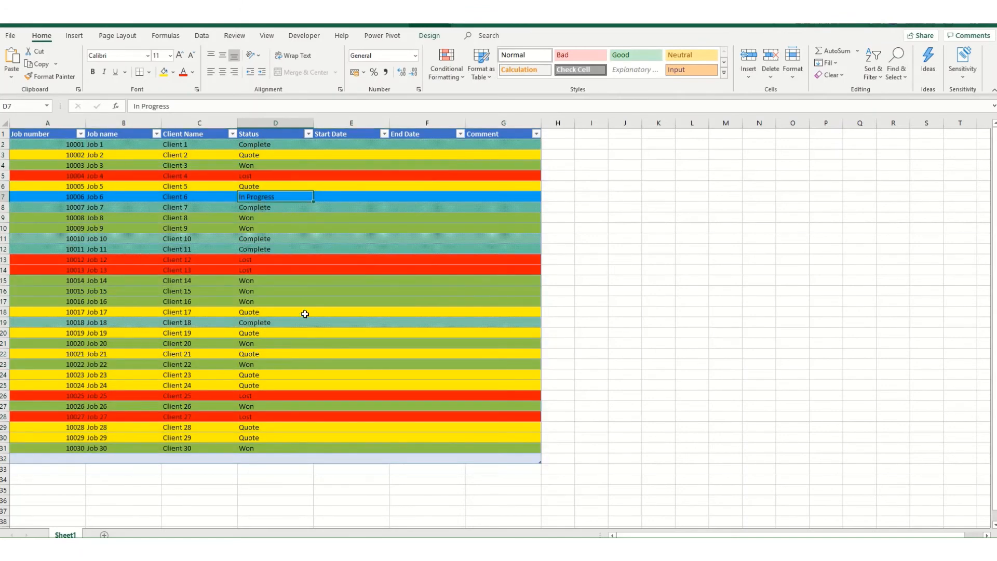
click(254, 187)
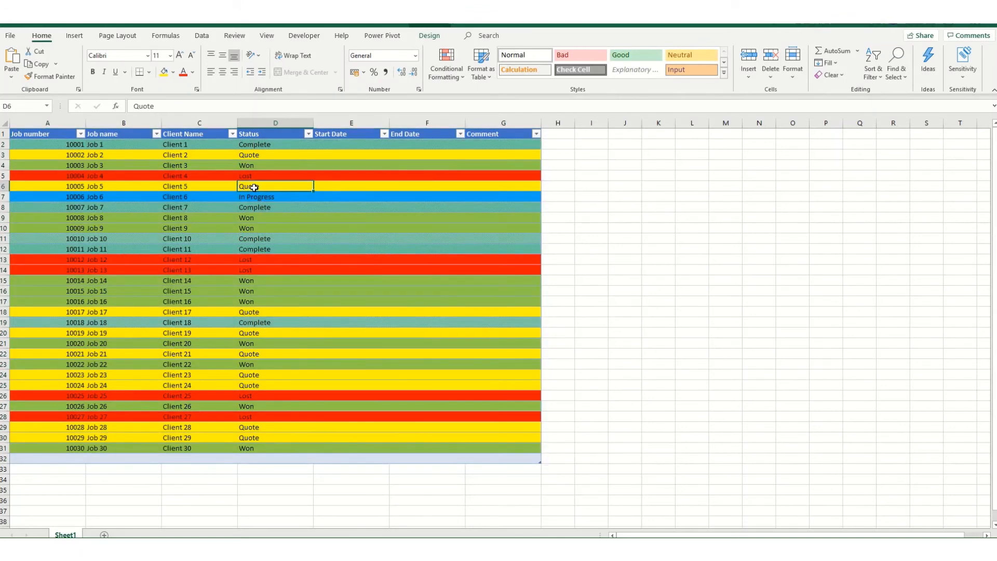
click(266, 145)
click(253, 156)
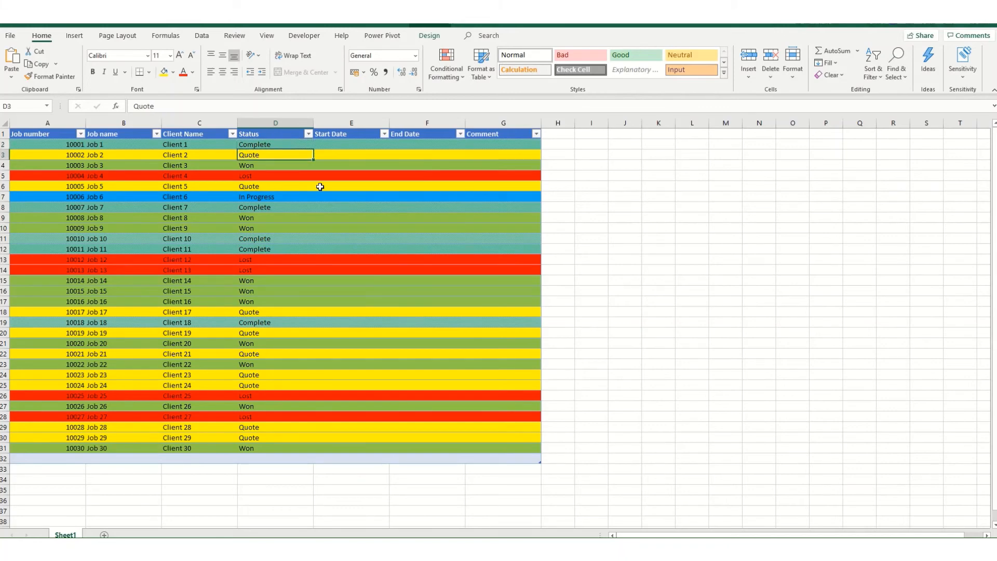
text(Won)
key(Return)
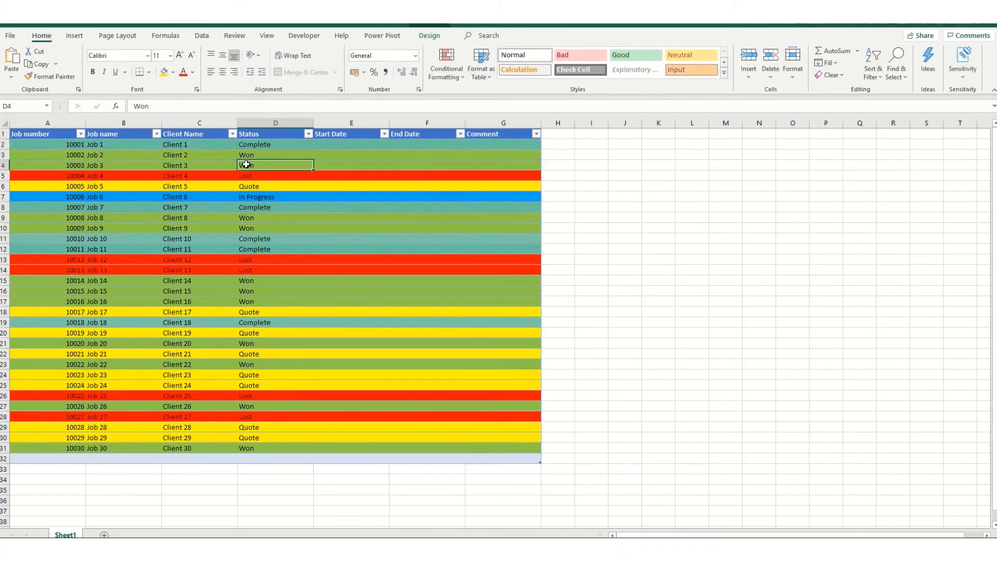
text(In Progress)
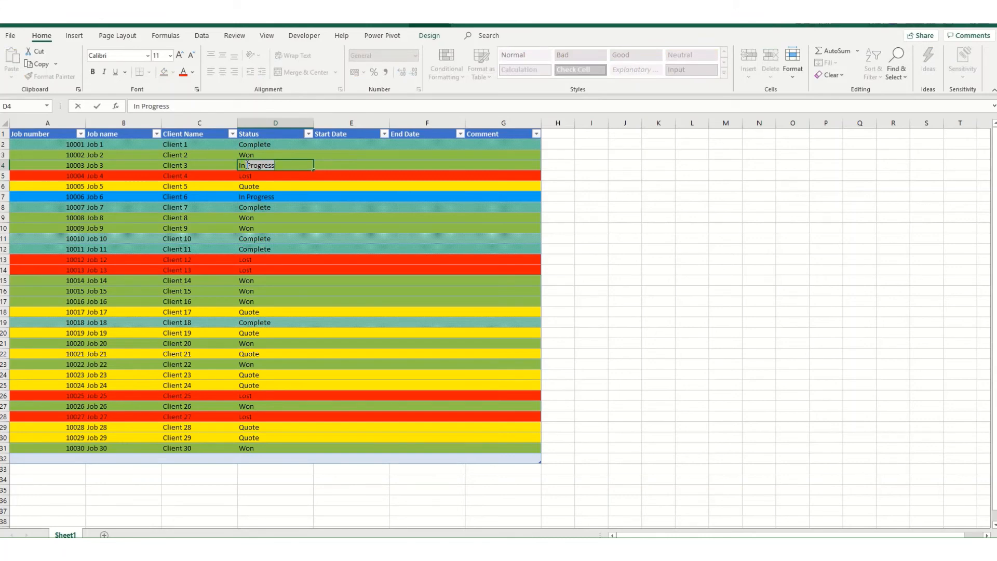
key(Tab)
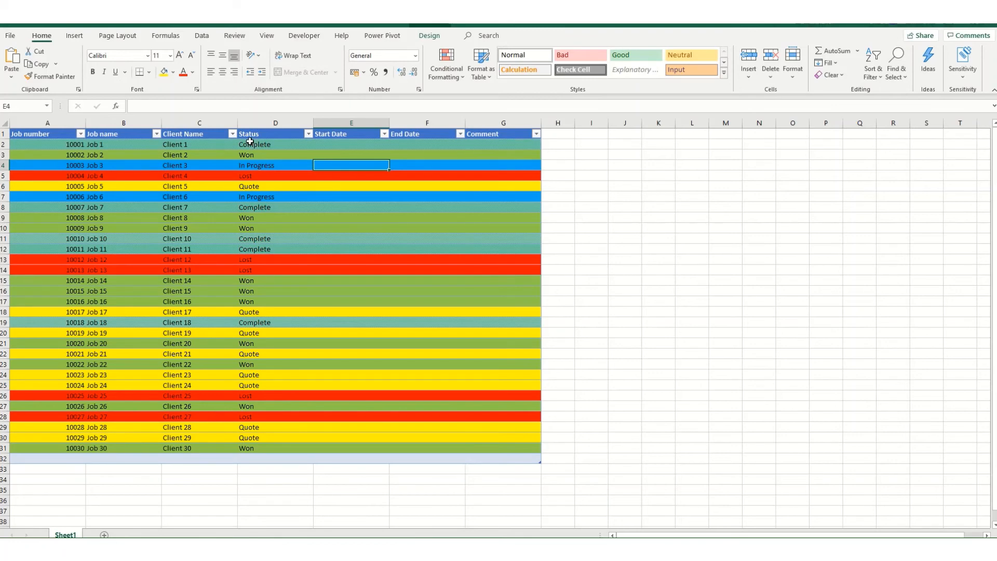
Step: Enter the status list Quote, Lost, Won, In Progress and Complete in cells J1 to J5
click(638, 135)
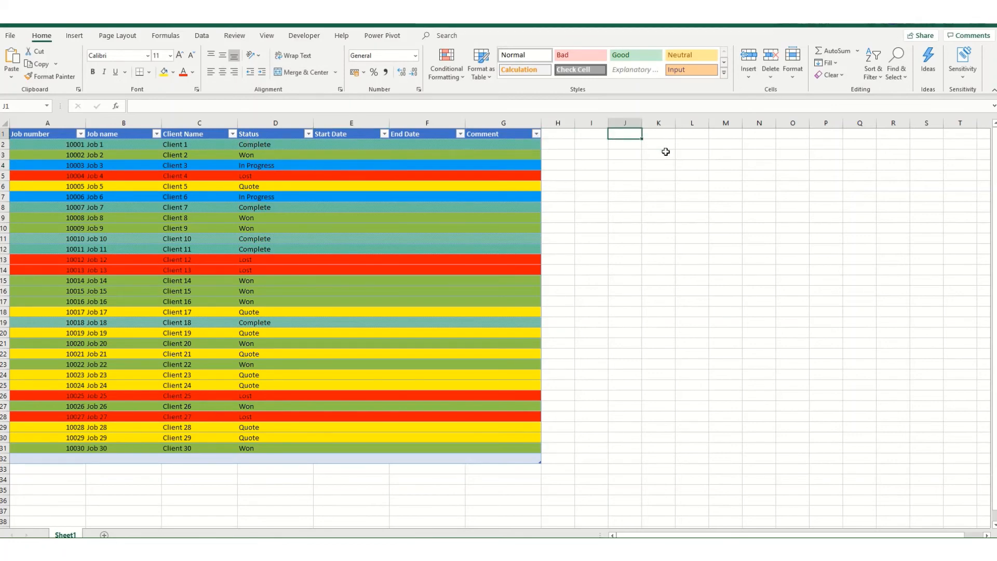
text(l)
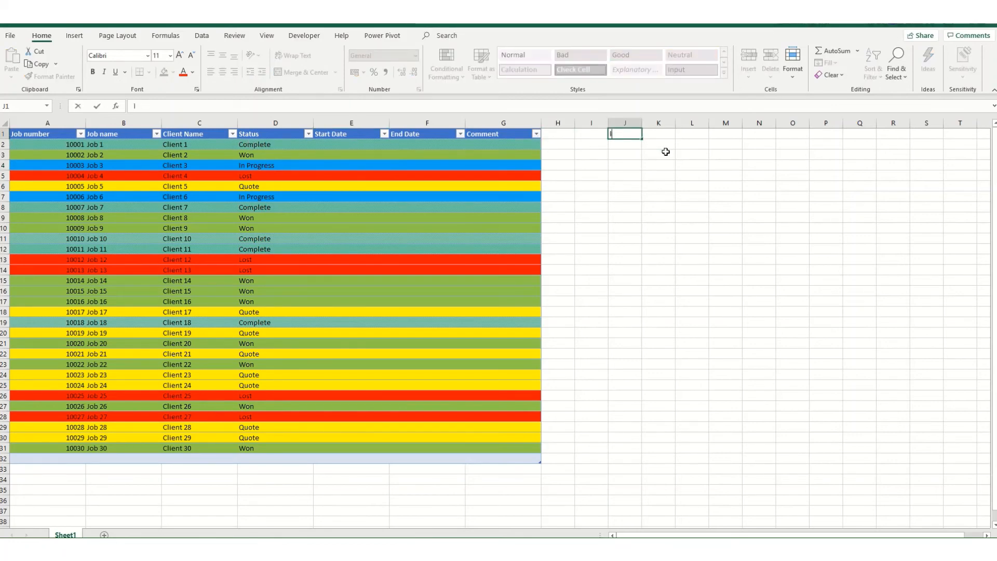
text(osQuote)
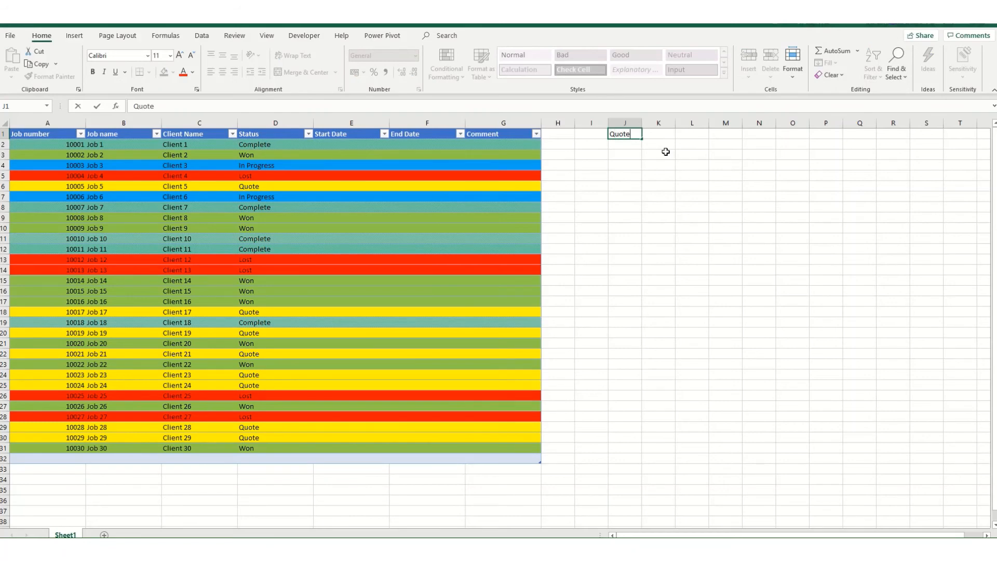
key(Return)
key(Return)
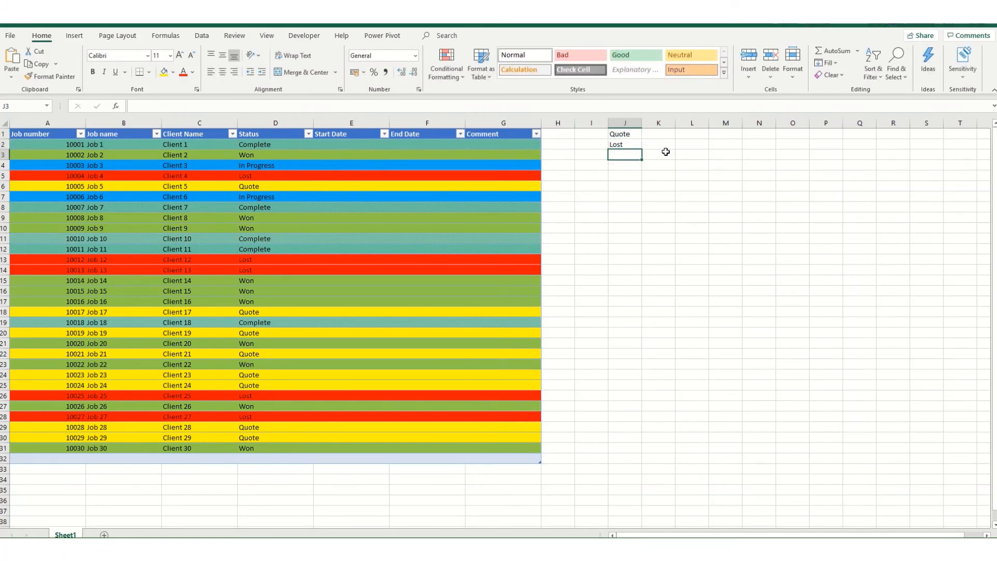
text(Won)
key(Return)
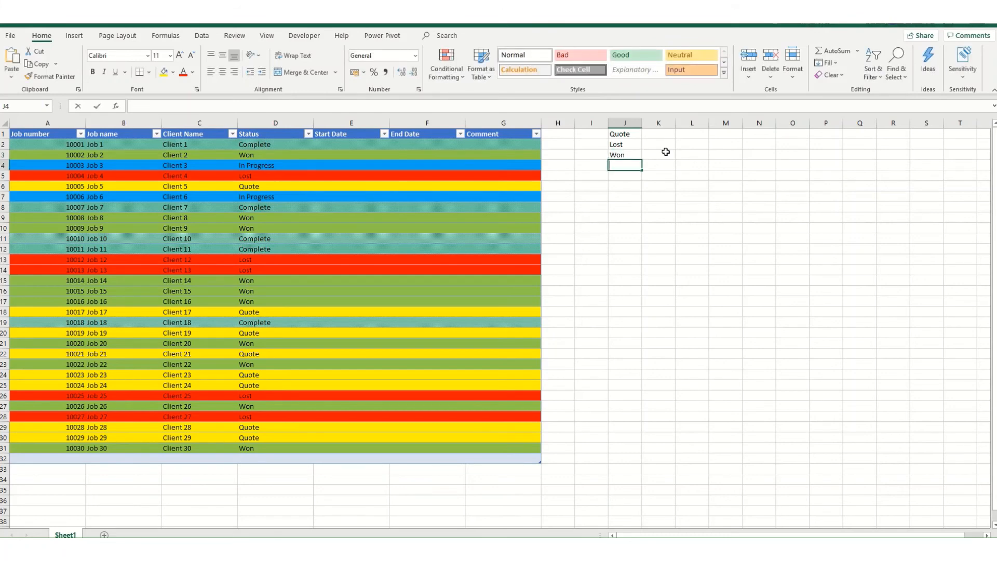
text(In Progress)
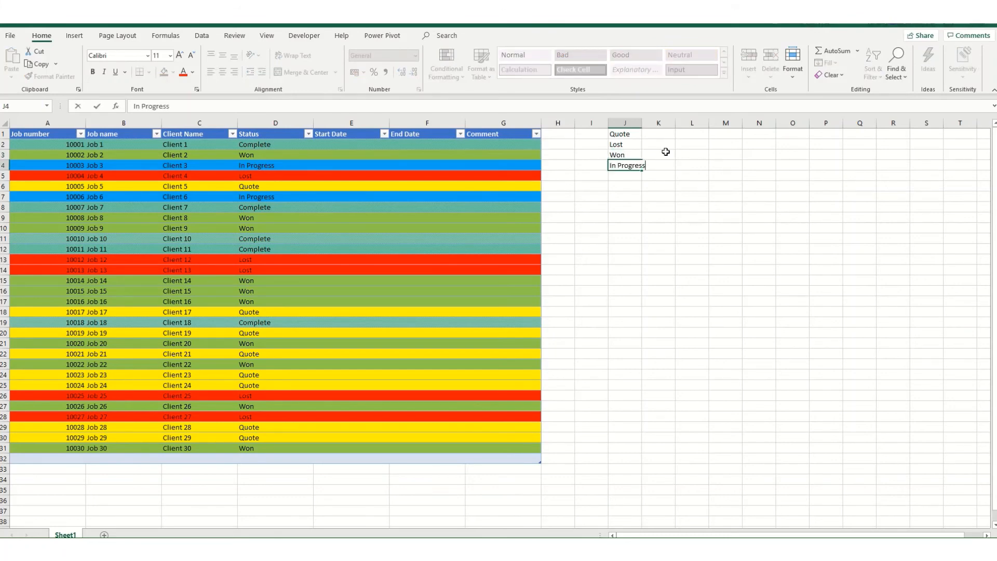
key(Return)
text(Complete)
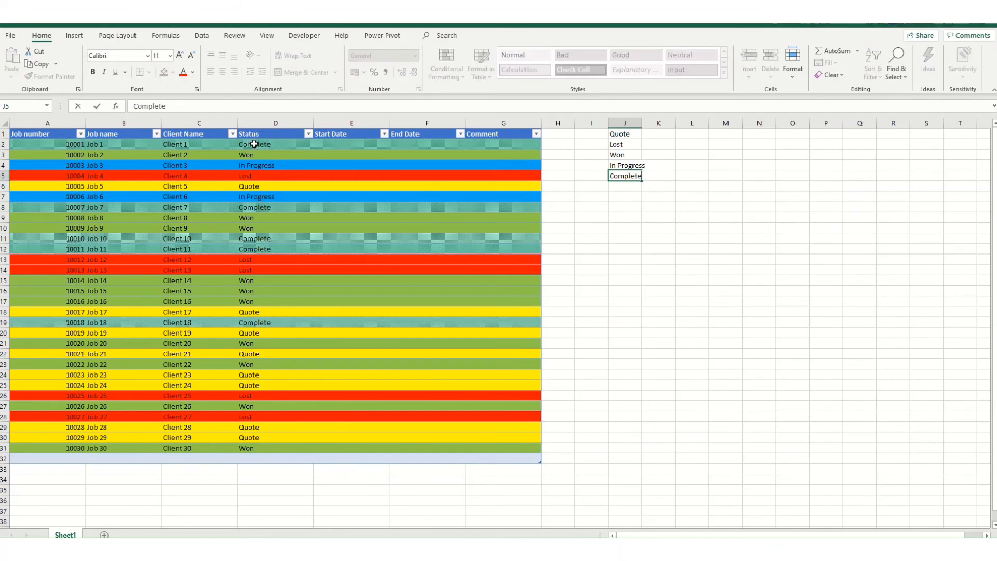
Step: Start data validation for the Status column cells D2:D32 and allow only values from a list
drag(260, 145, 263, 462)
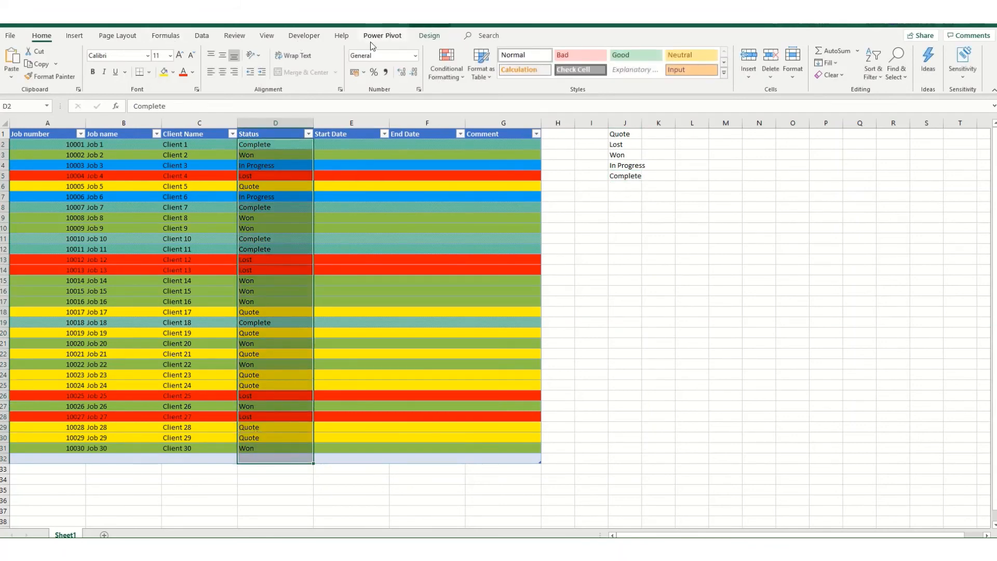
click(202, 35)
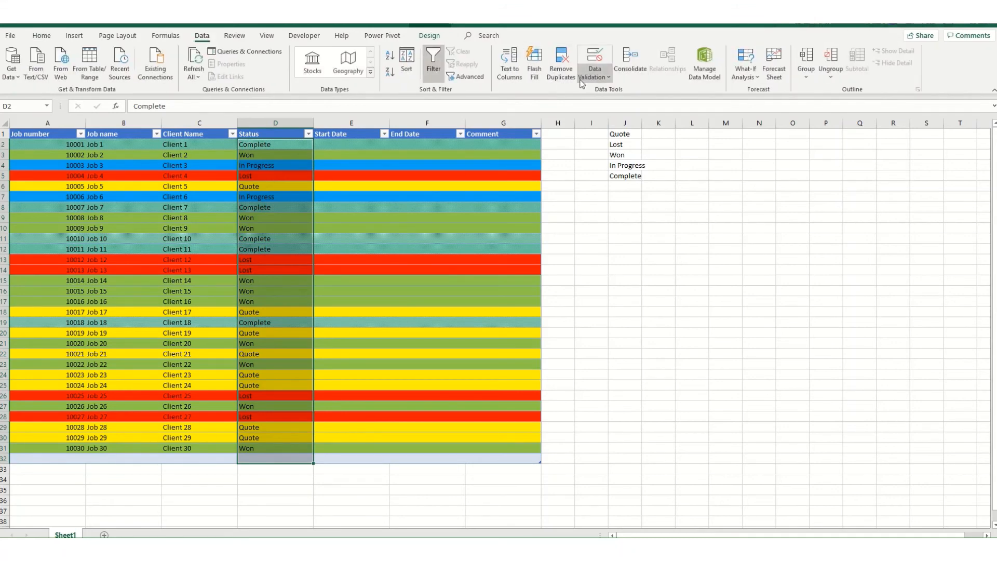
click(595, 75)
click(616, 92)
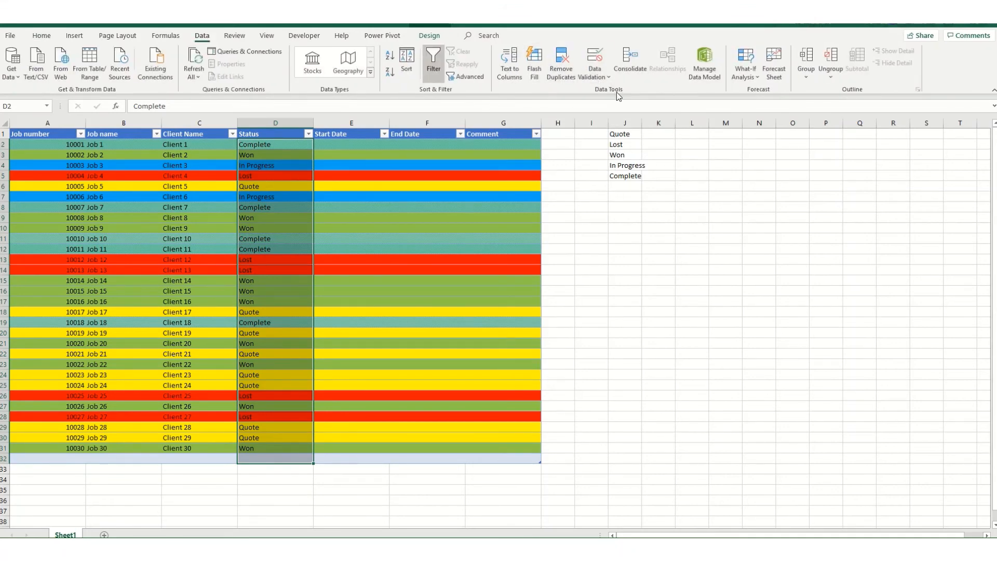
click(627, 226)
click(571, 257)
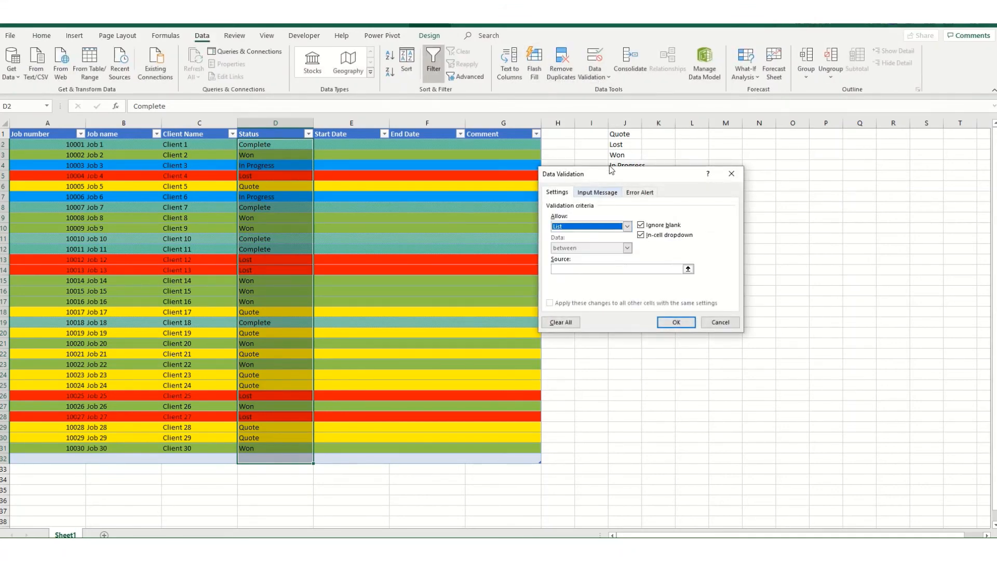
Step: Set the Status column's validation list source to =$J$1:$J$5 and apply the validation
drag(644, 174, 659, 267)
click(623, 363)
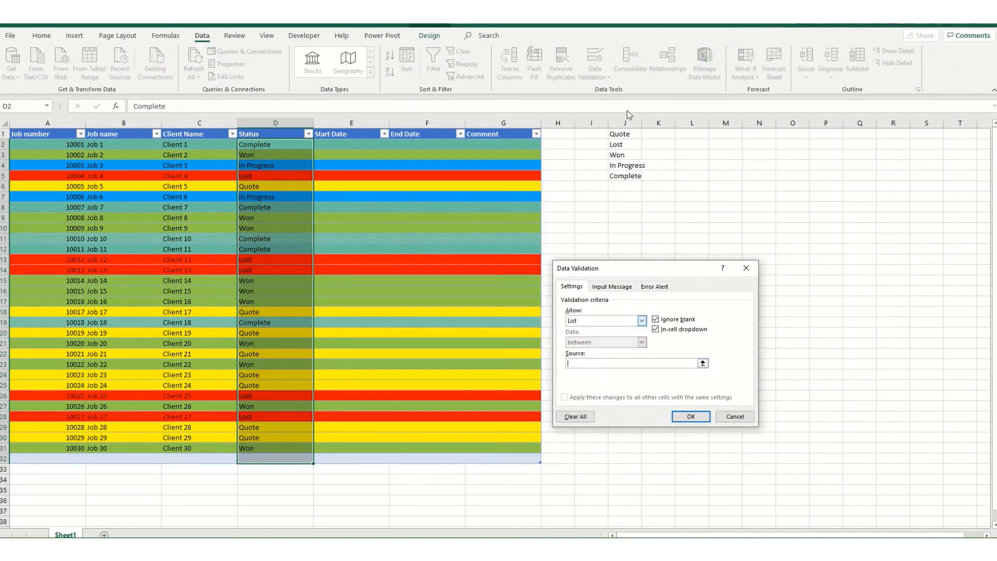
drag(618, 133, 622, 178)
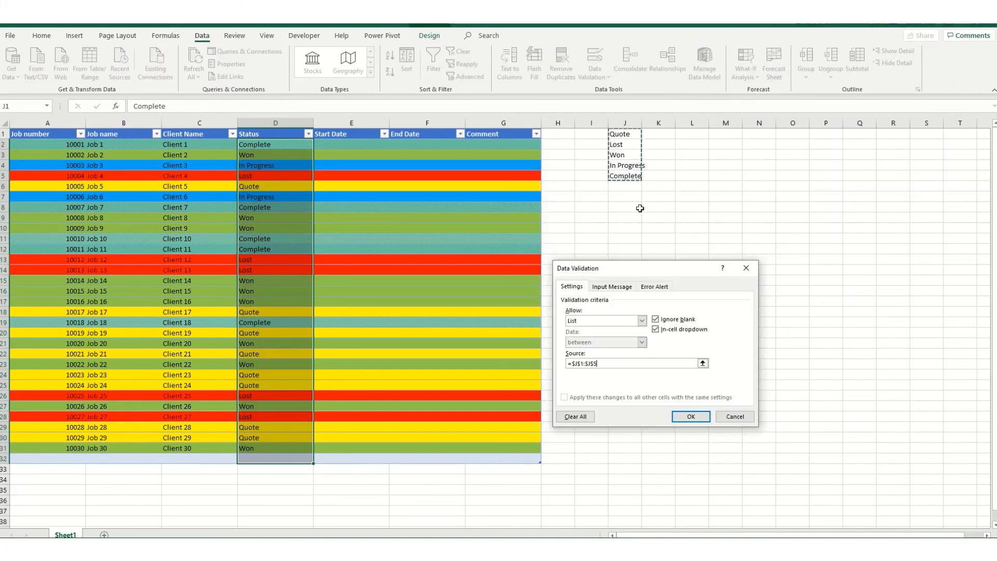
click(691, 415)
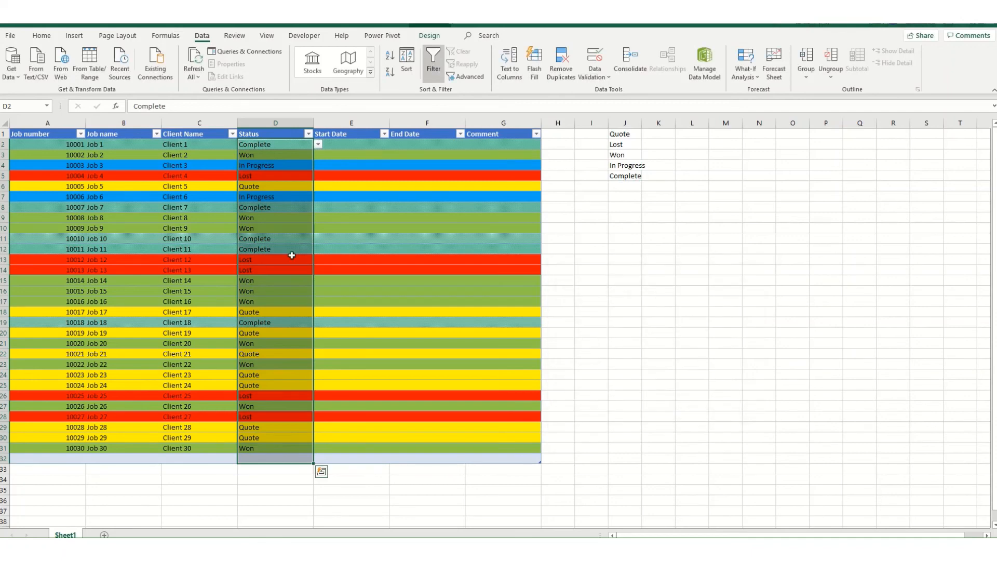
Step: Test the Status dropdown for Job 3 by choosing Lost, then Quote, and finally In Progress again
click(289, 164)
click(318, 165)
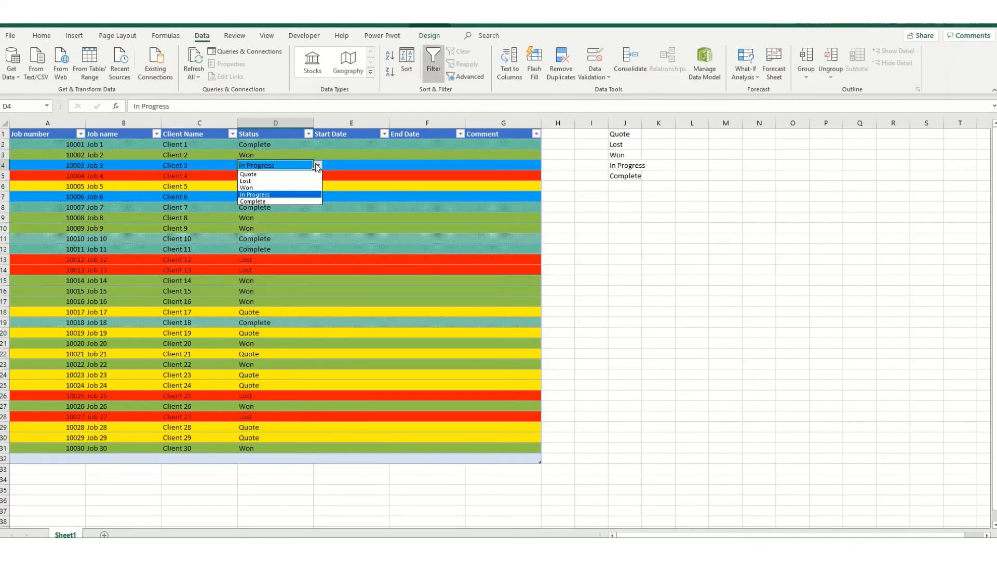
click(252, 182)
click(319, 165)
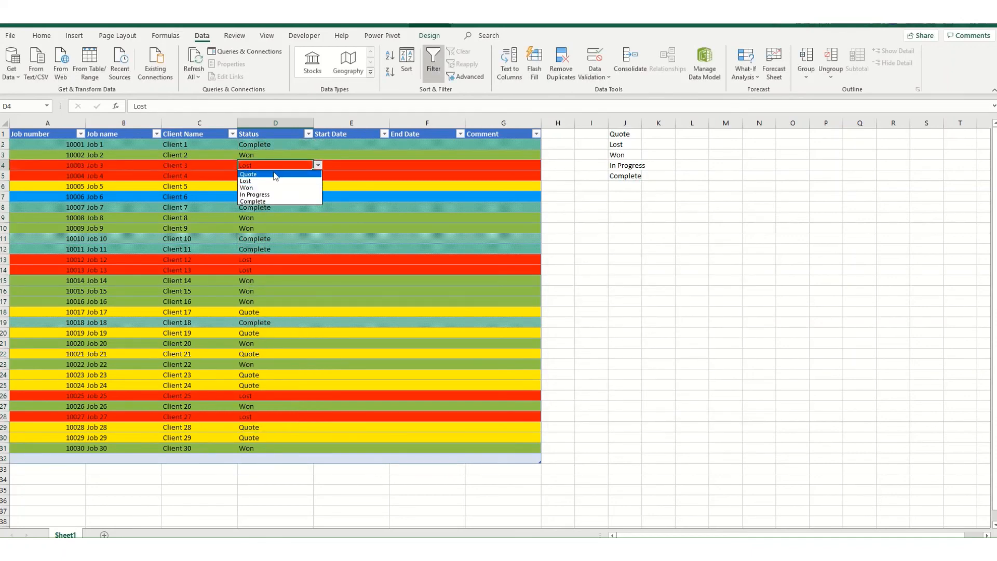
click(250, 174)
click(317, 165)
click(259, 195)
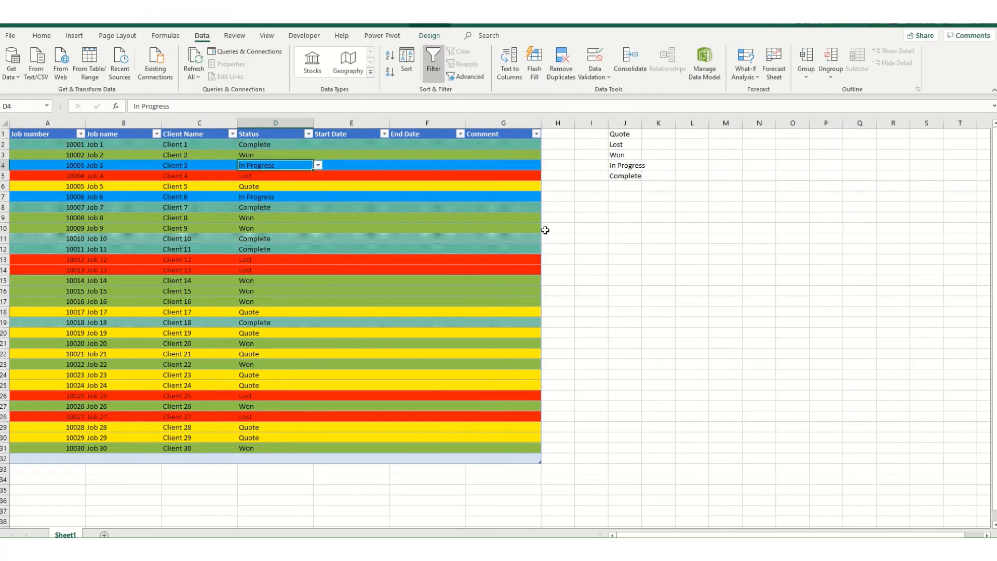
Step: Change the "In Progress" conditional formatting rule's formula to =$D2=$J$4, replacing the typed text with a cell reference, and accept the rule set
click(41, 36)
click(434, 82)
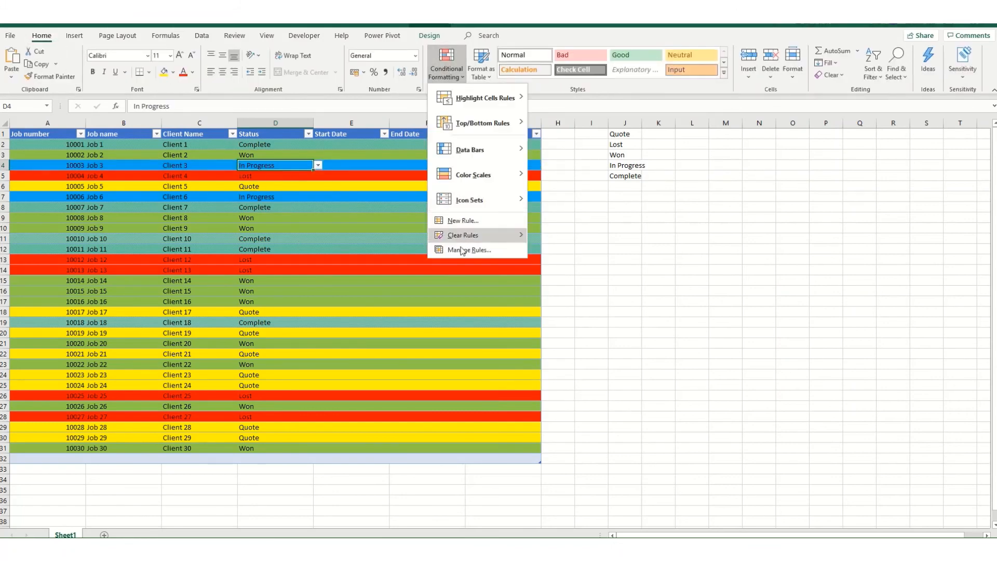
click(467, 250)
click(552, 352)
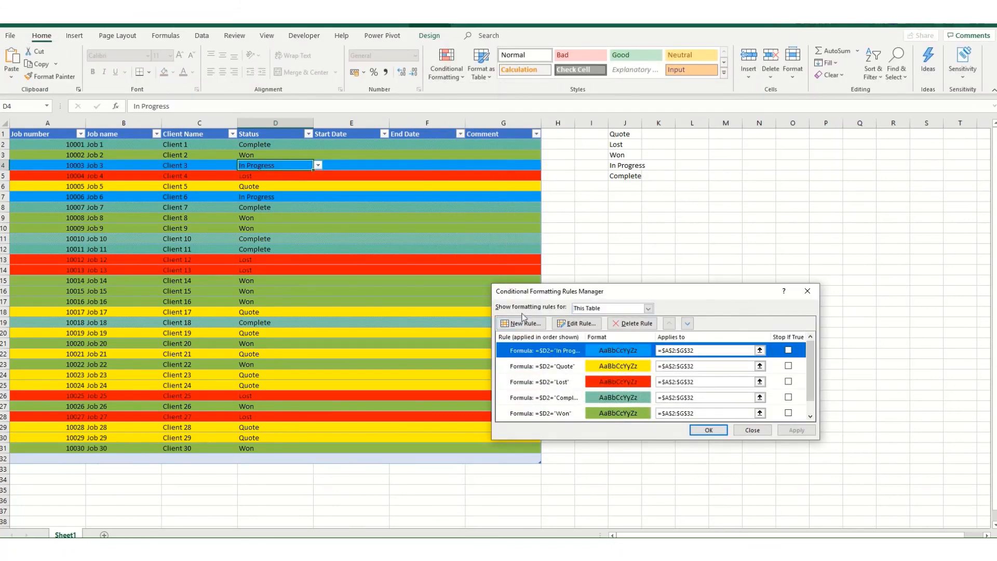
click(577, 323)
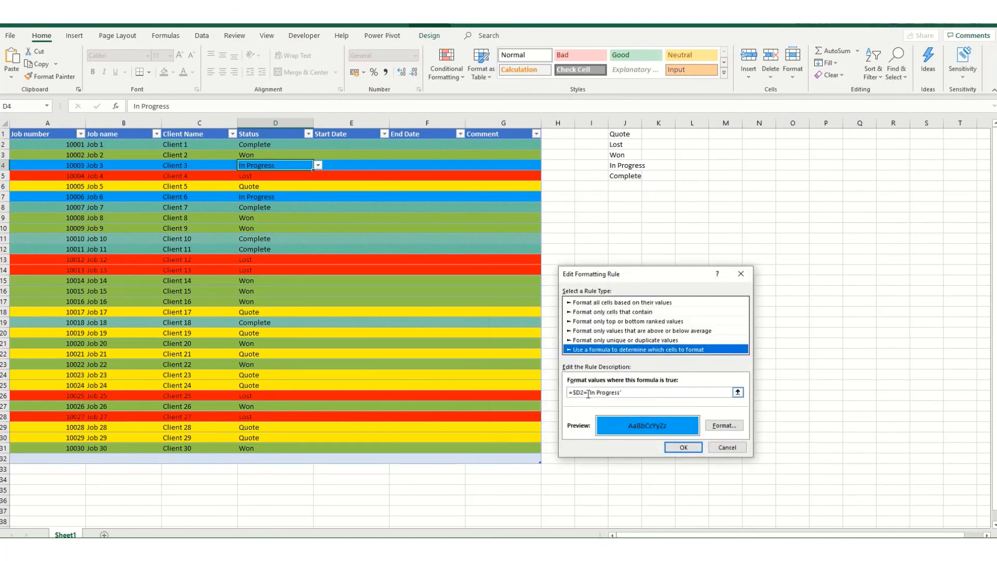
drag(588, 393, 622, 392)
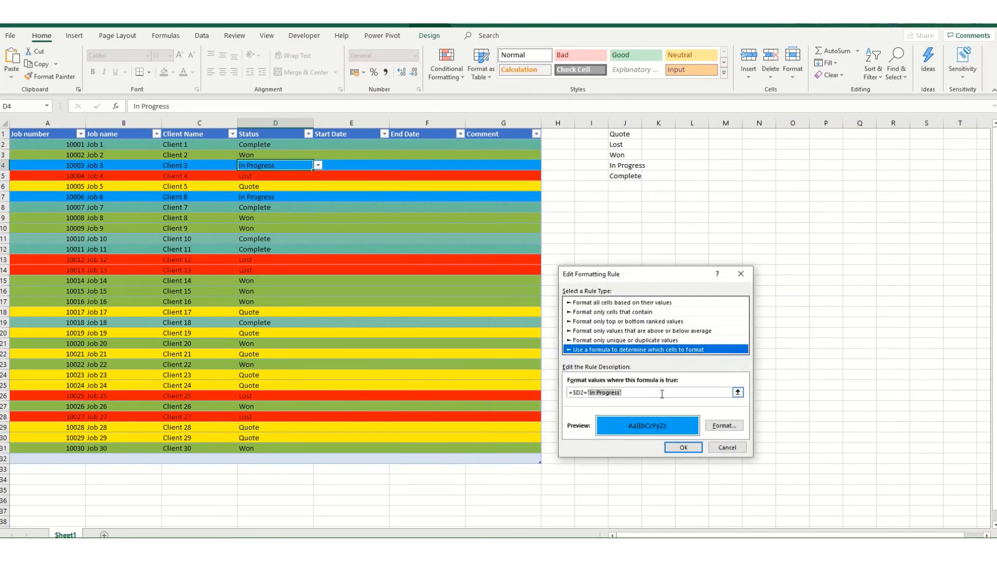
click(620, 165)
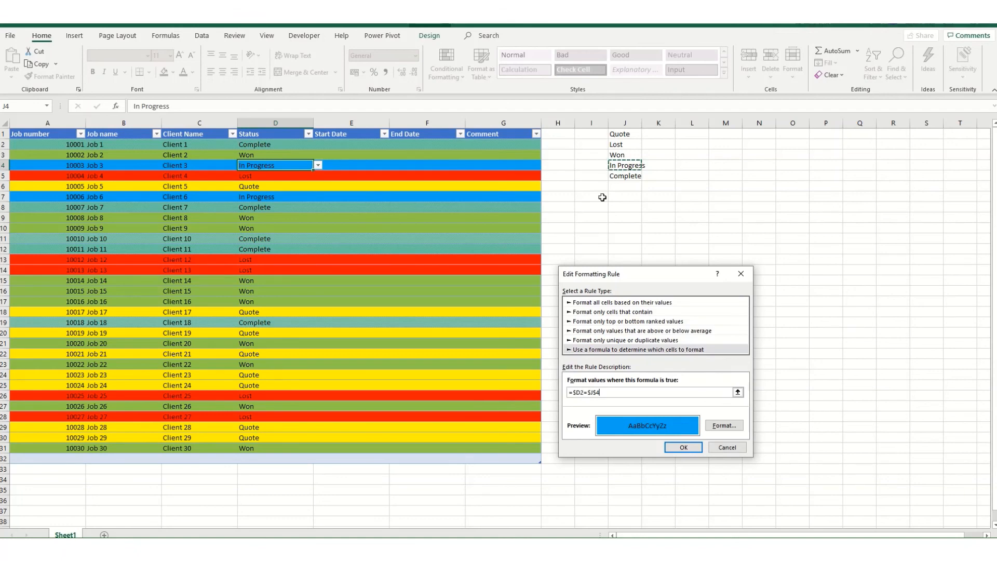
click(690, 448)
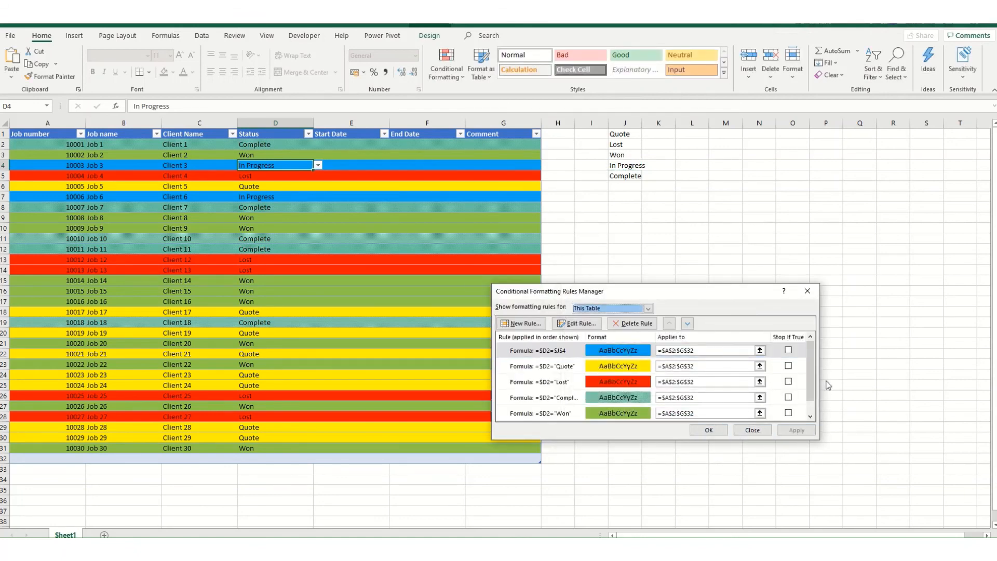
click(721, 433)
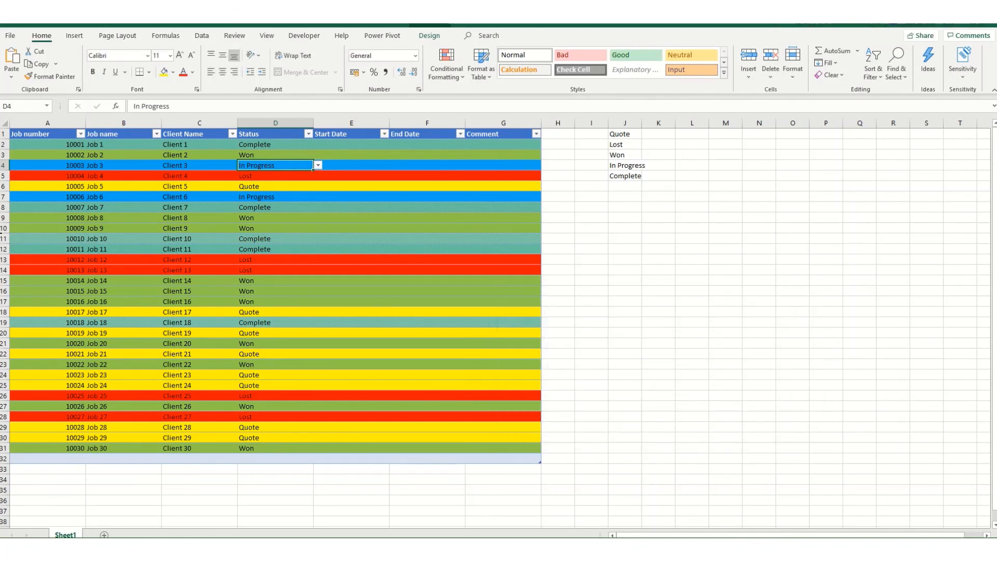